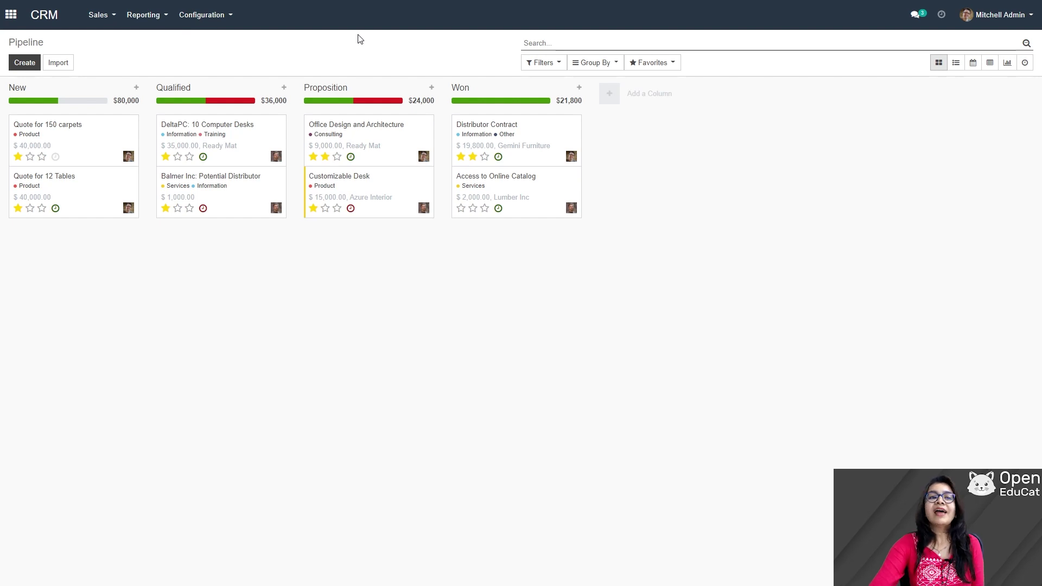
- Turn on the Leads option in CRM Settings and save the settings
click(216, 17)
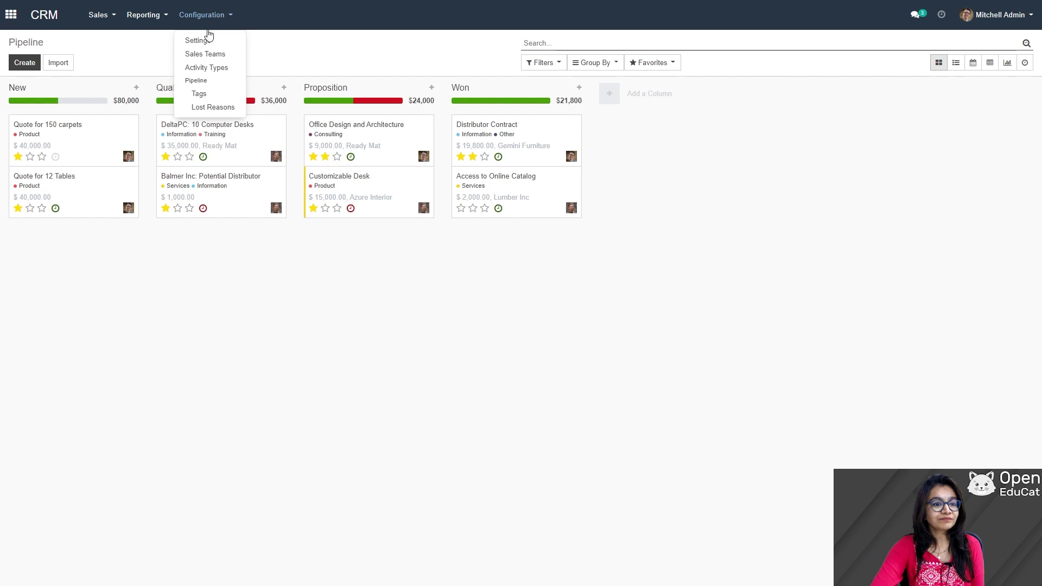
click(206, 41)
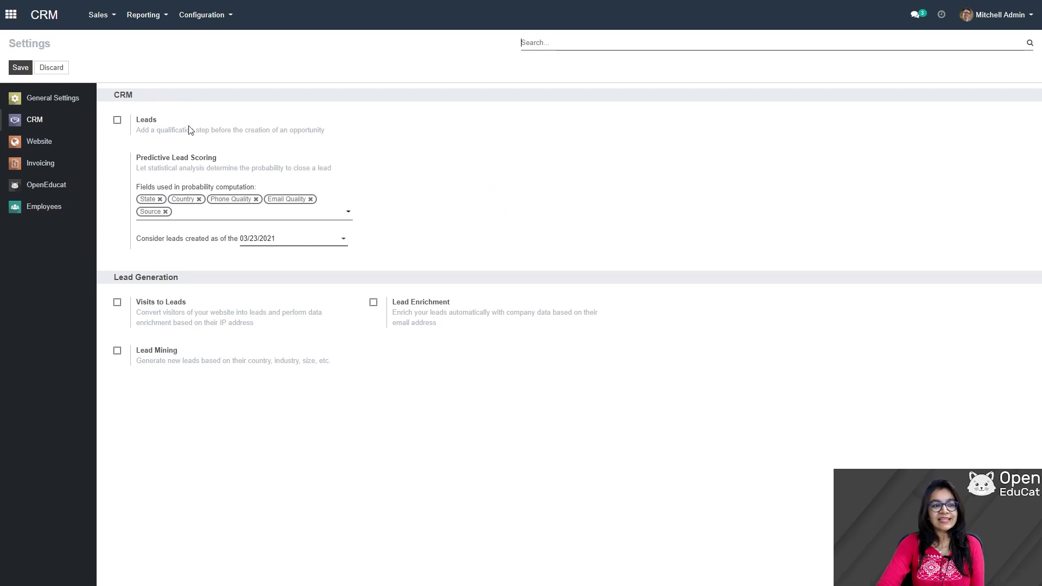
click(118, 120)
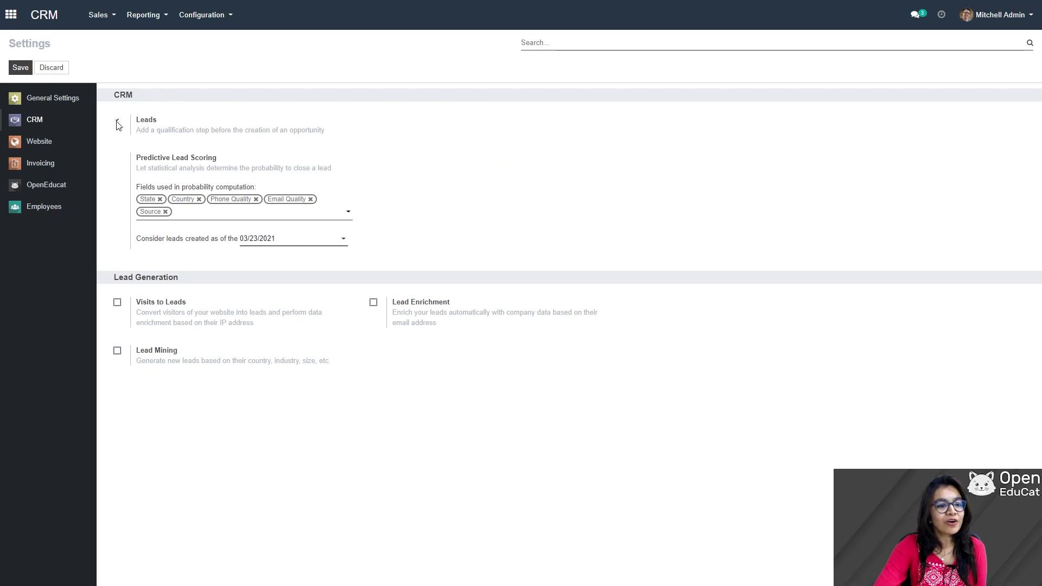
click(20, 67)
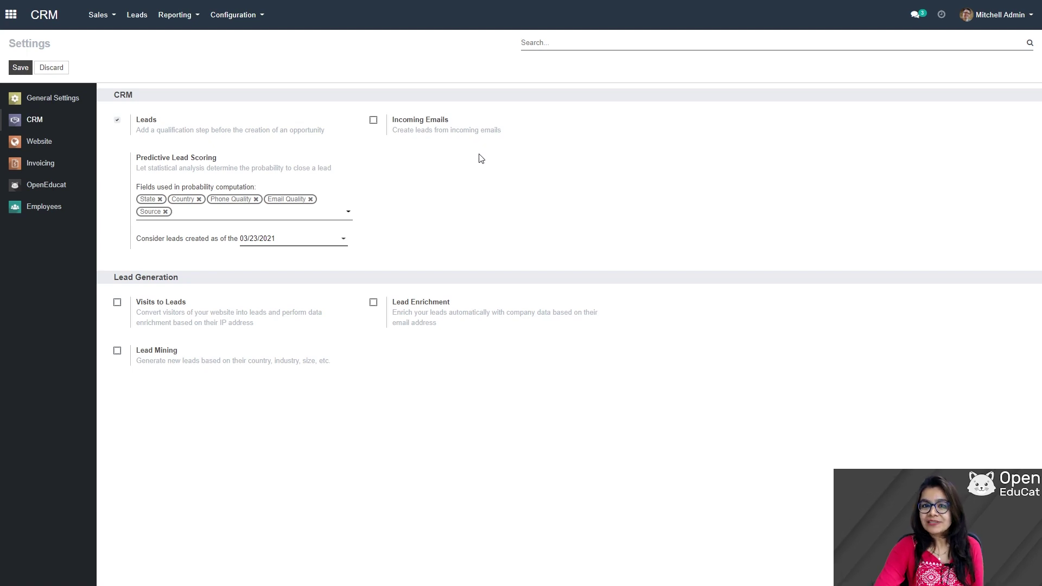
- Turn on Incoming Emails in CRM Settings and save
click(373, 120)
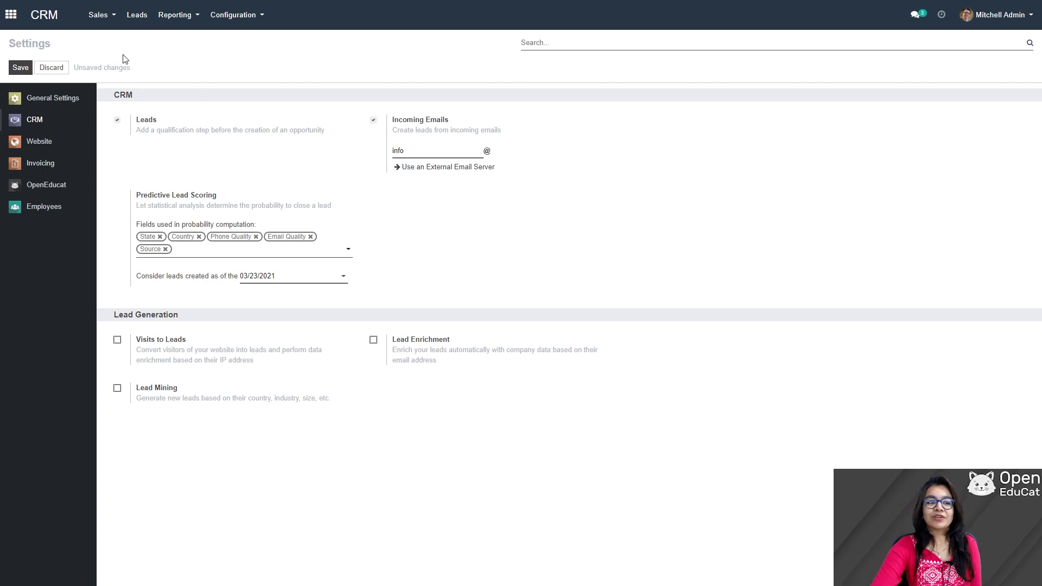
click(20, 69)
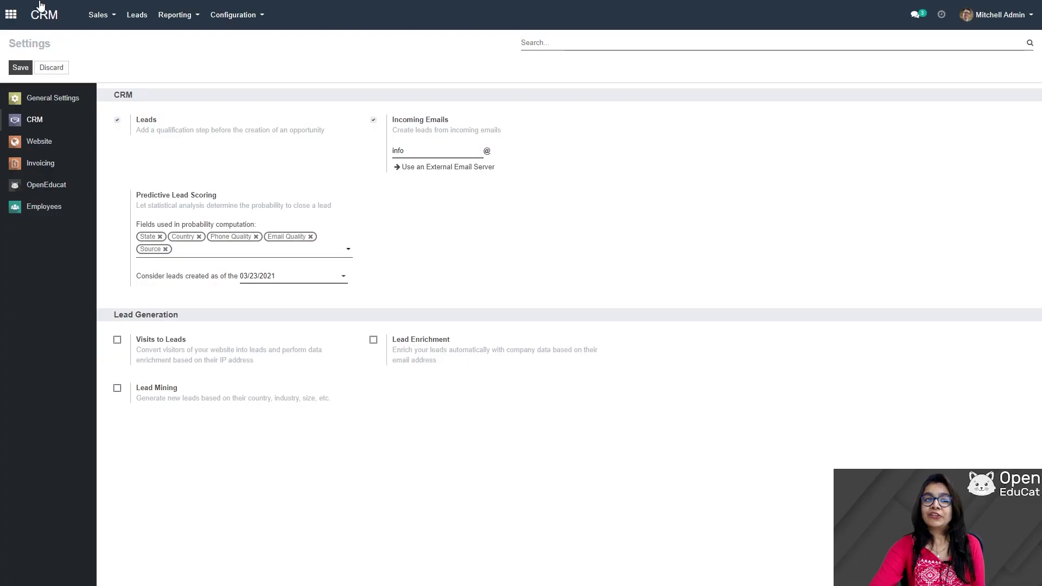
- Start a new lead from the Leads list, discard it unsaved, and return to the apps home menu
click(137, 18)
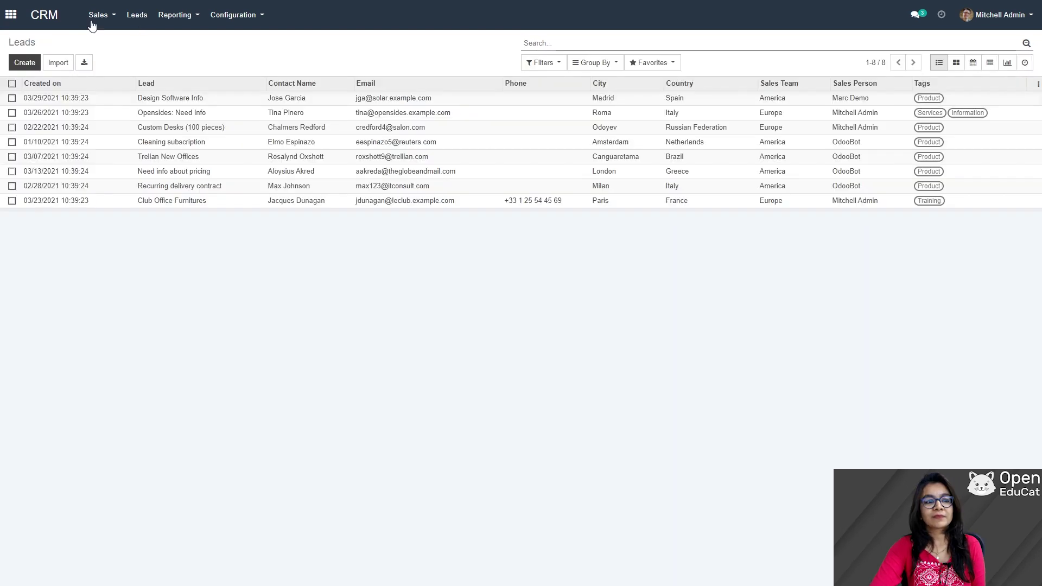
click(25, 63)
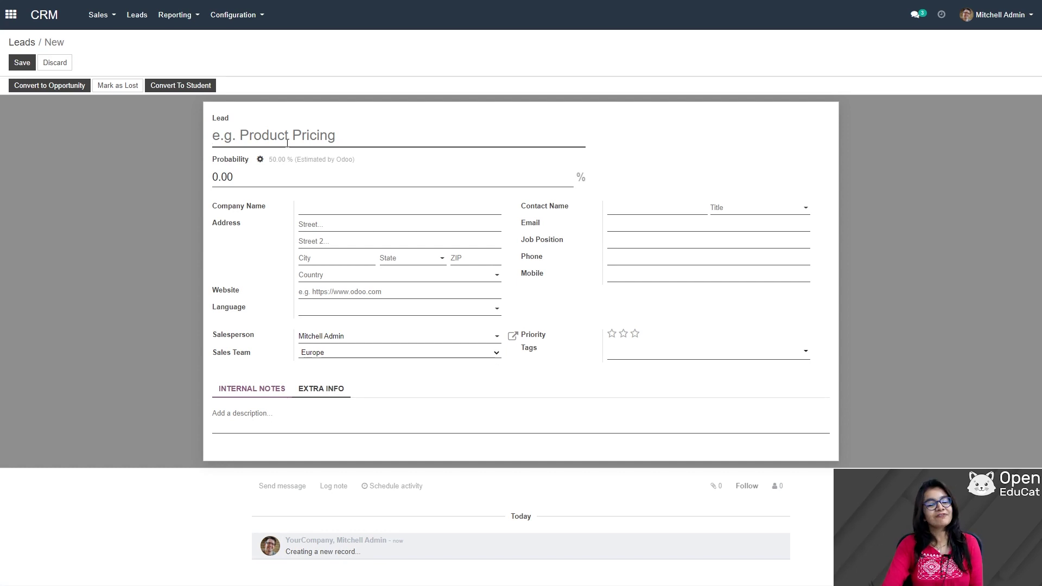
click(288, 143)
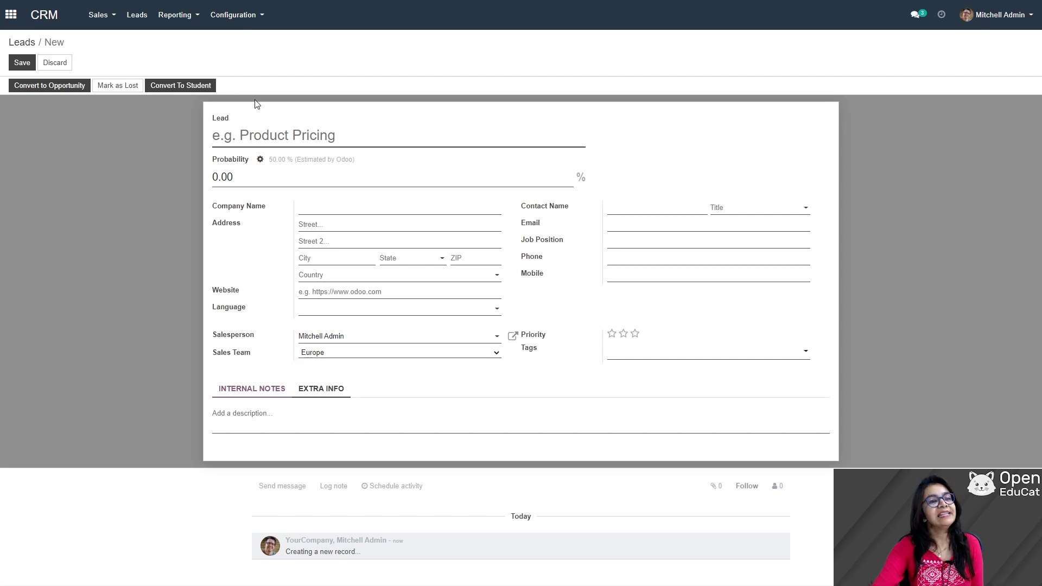
click(56, 63)
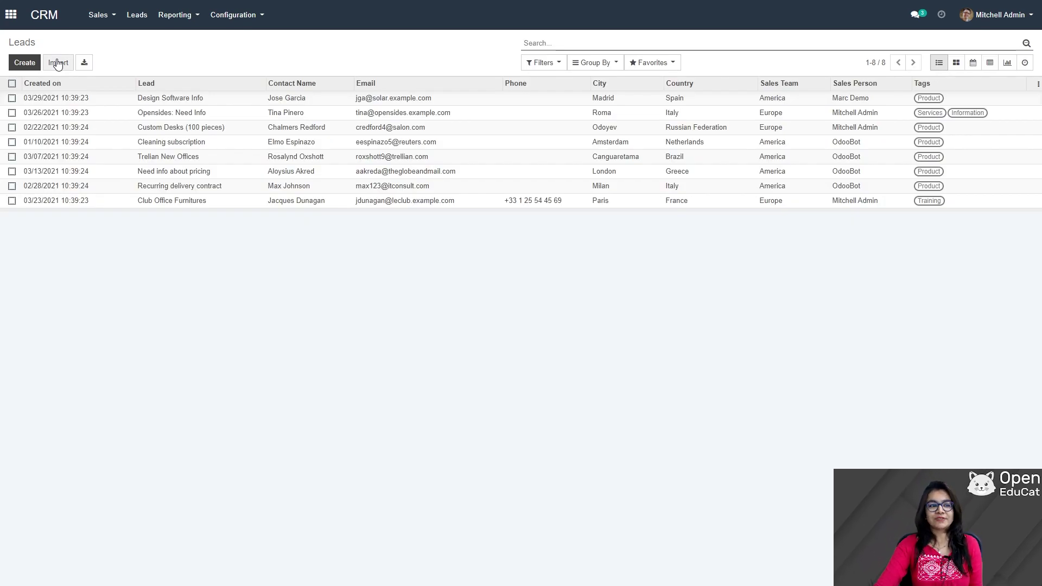
click(11, 14)
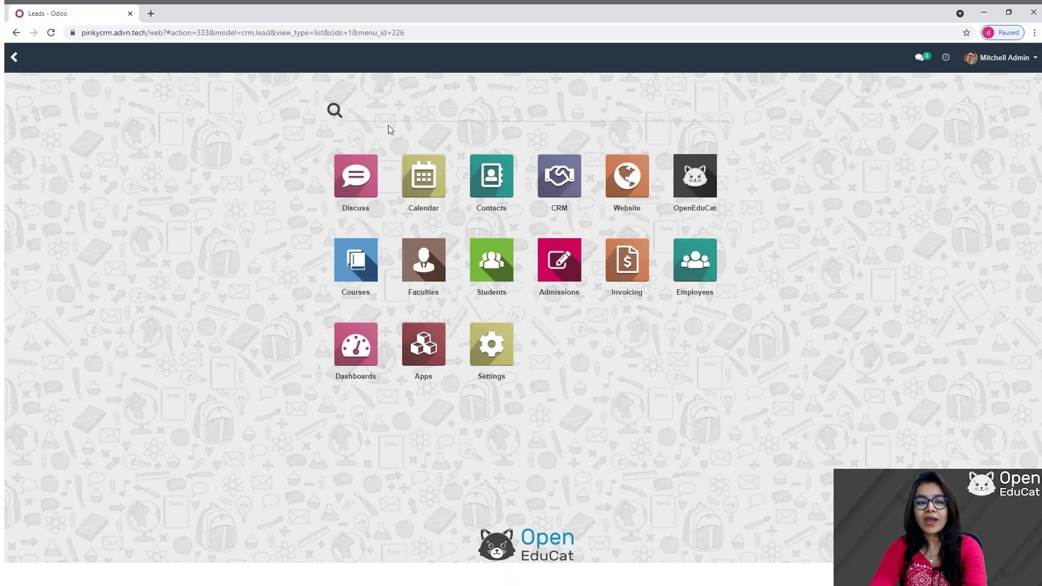
- Load the website's root address and go to its Contact us page
drag(408, 32, 151, 18)
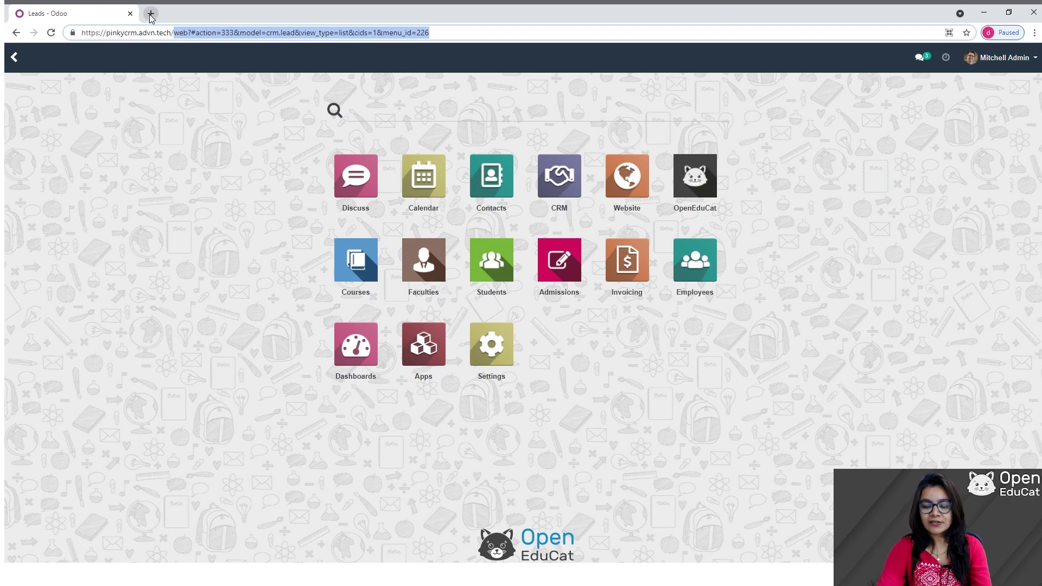
key(BackSpace)
key(Return)
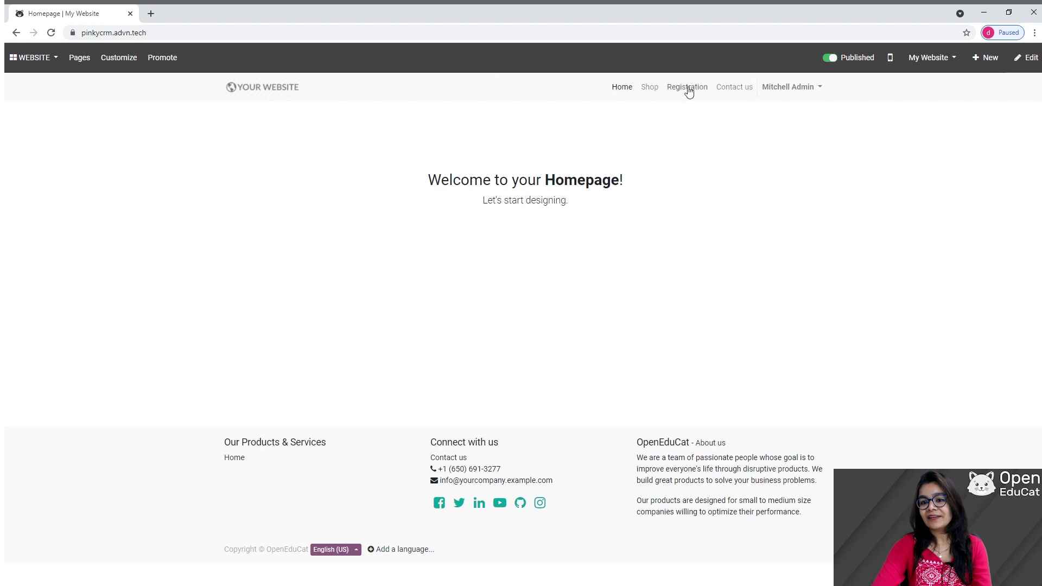
click(732, 91)
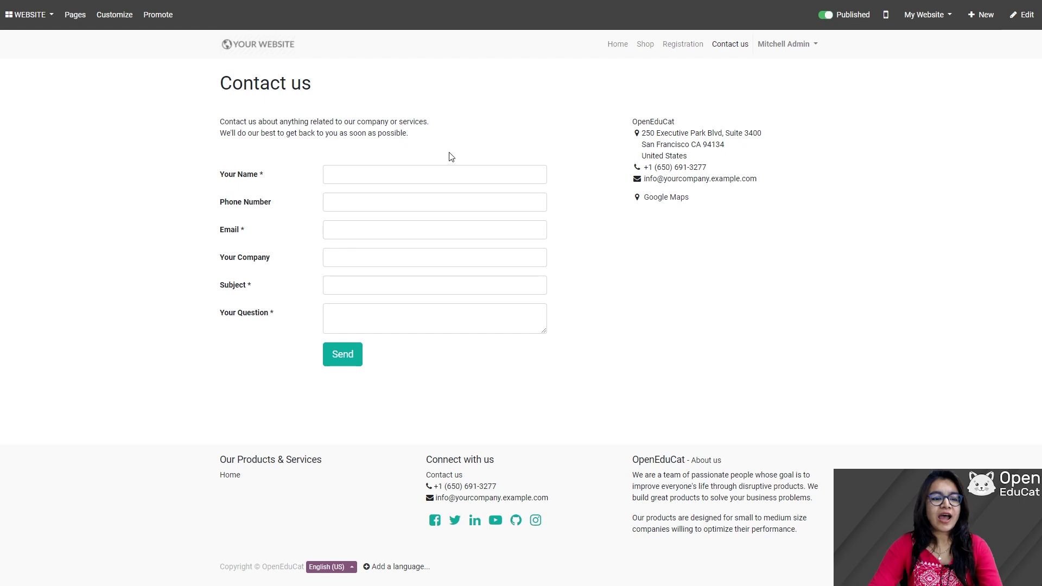
- Enter the visitor's name, phone number and e-mail address on the Contact us form
click(395, 177)
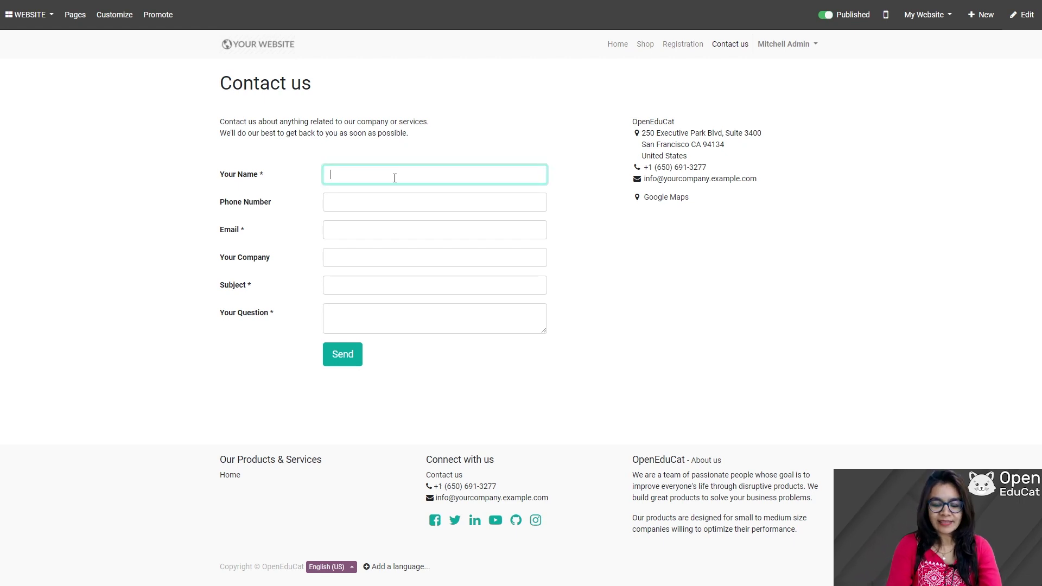
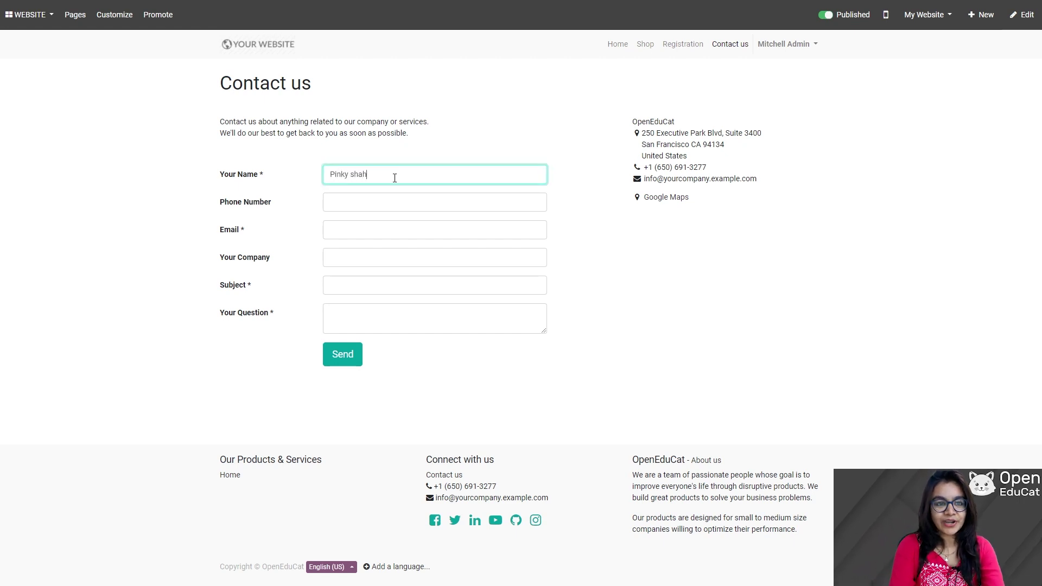
key(Tab)
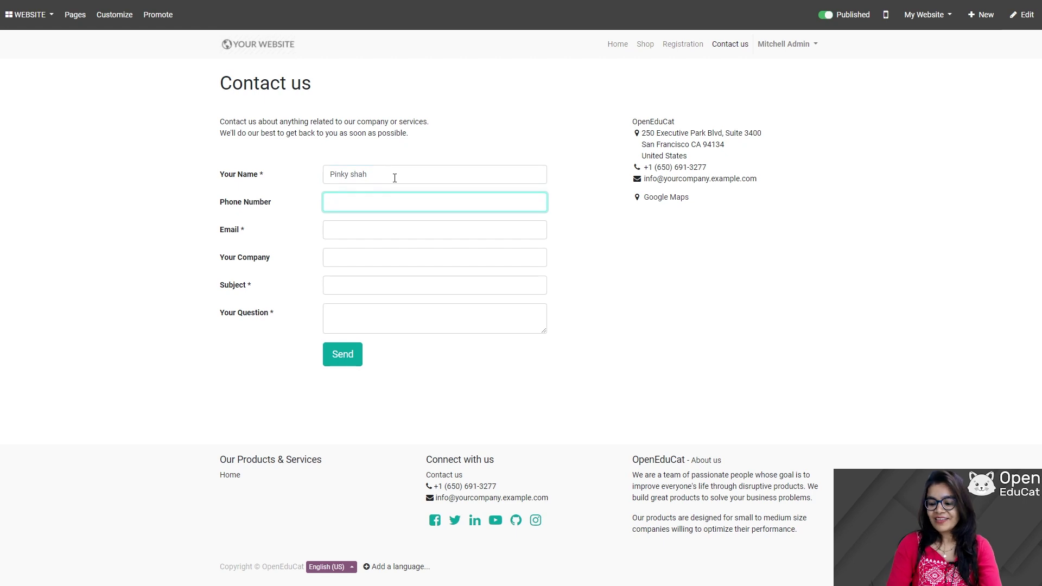
text(78459611)
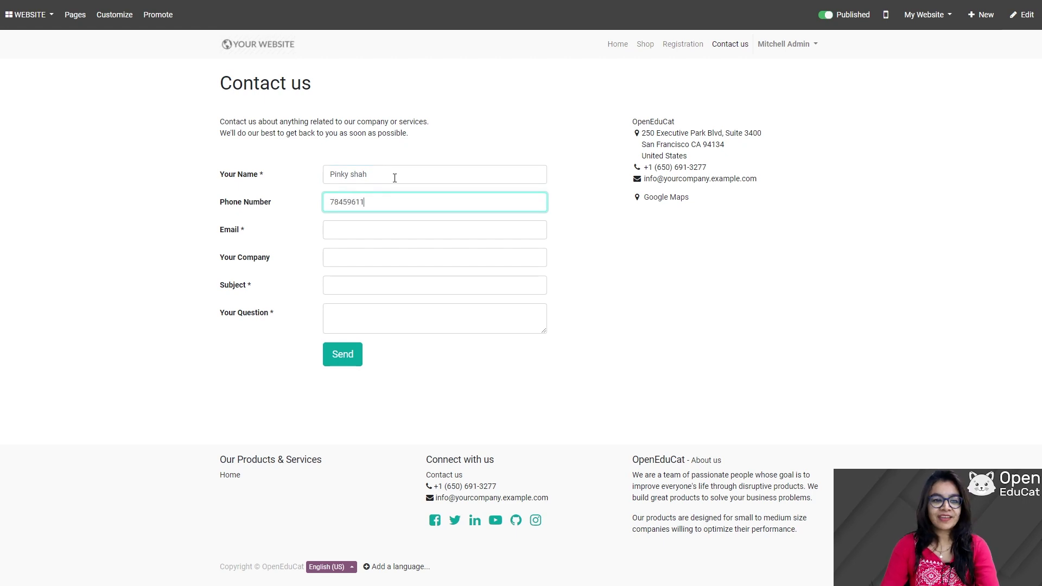
key(Tab)
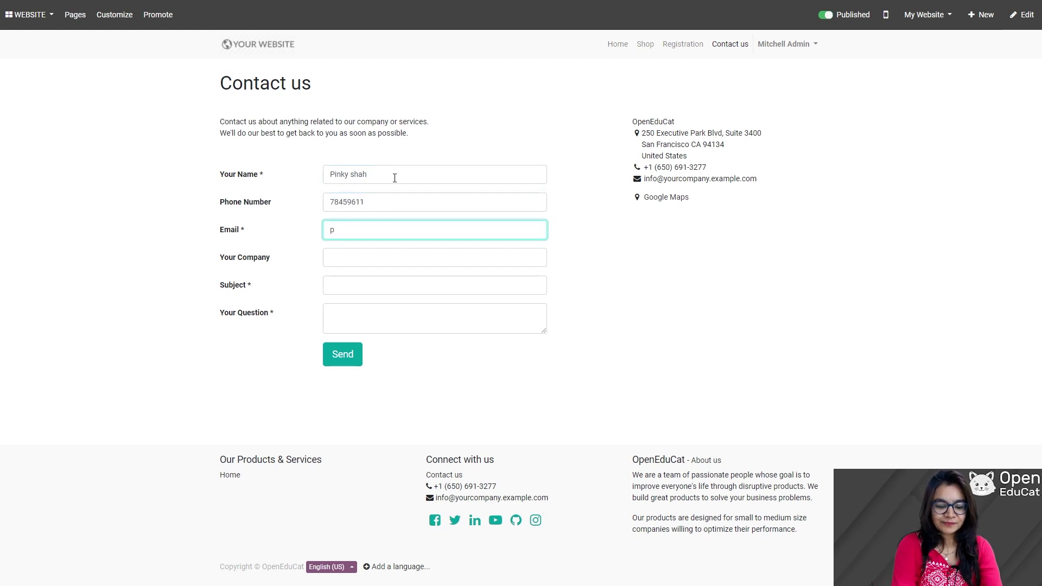
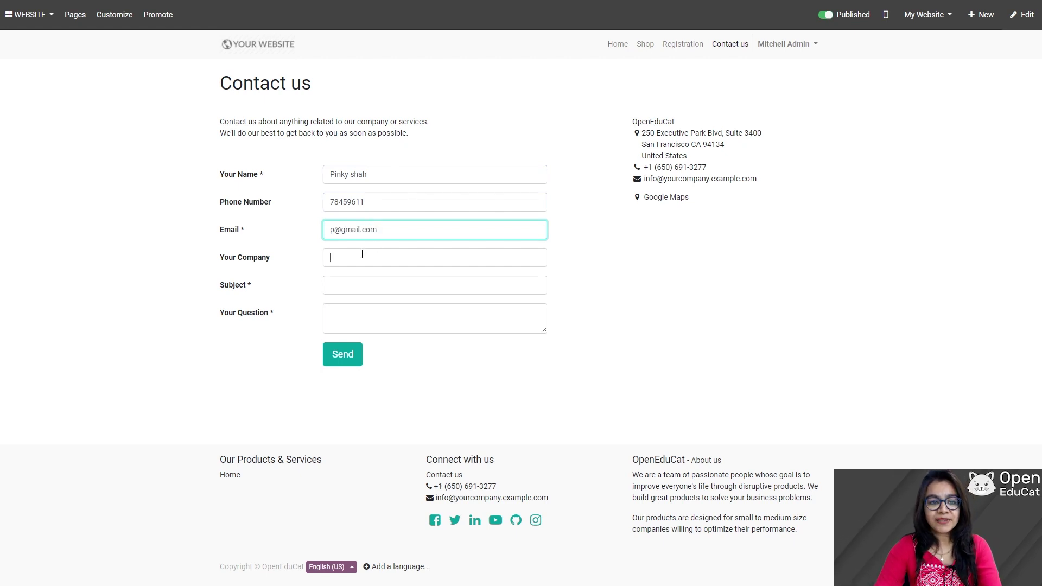
- Fill in company 'openeducat', subject 'Admission Inquiry' and question 'Fees regarding', then send the form
click(363, 254)
text(opened)
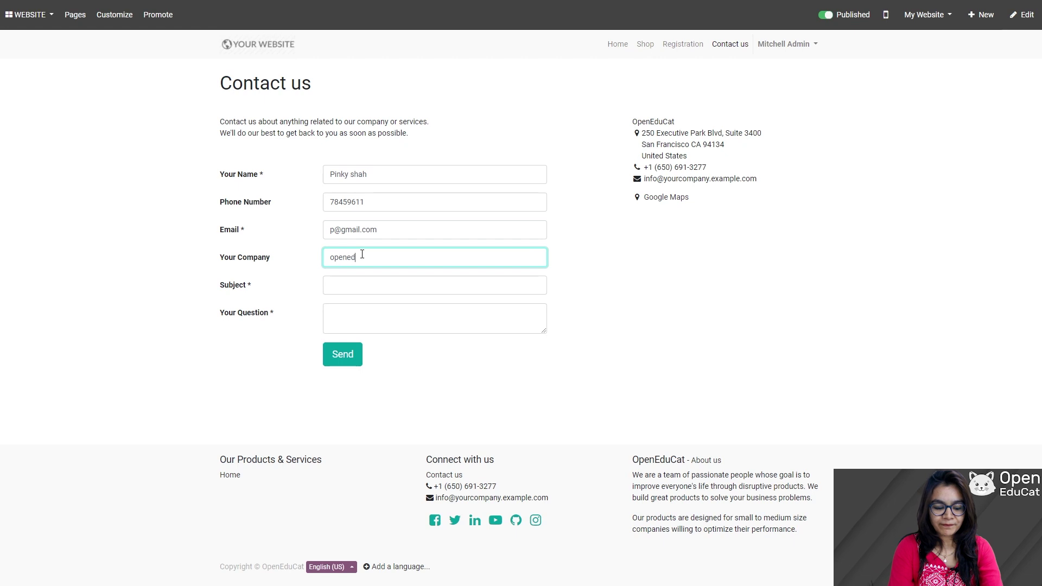
text(ucat)
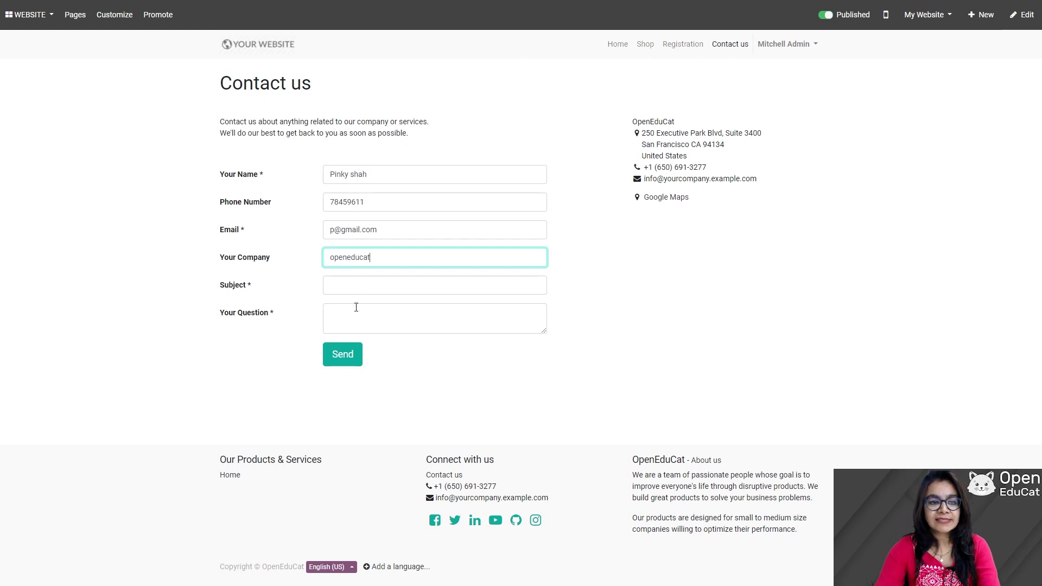
click(355, 281)
text(Admission)
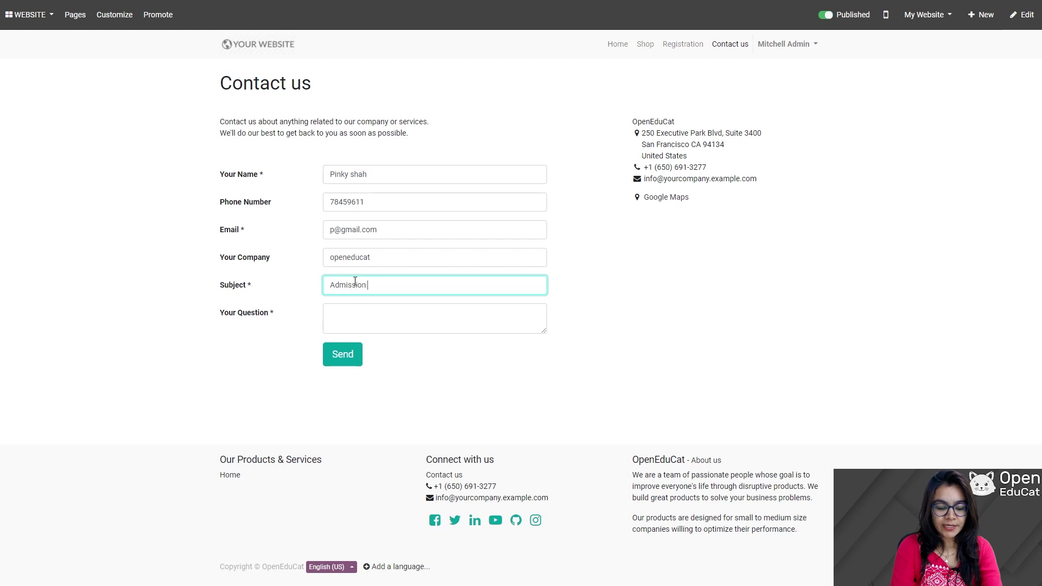
text(quiry)
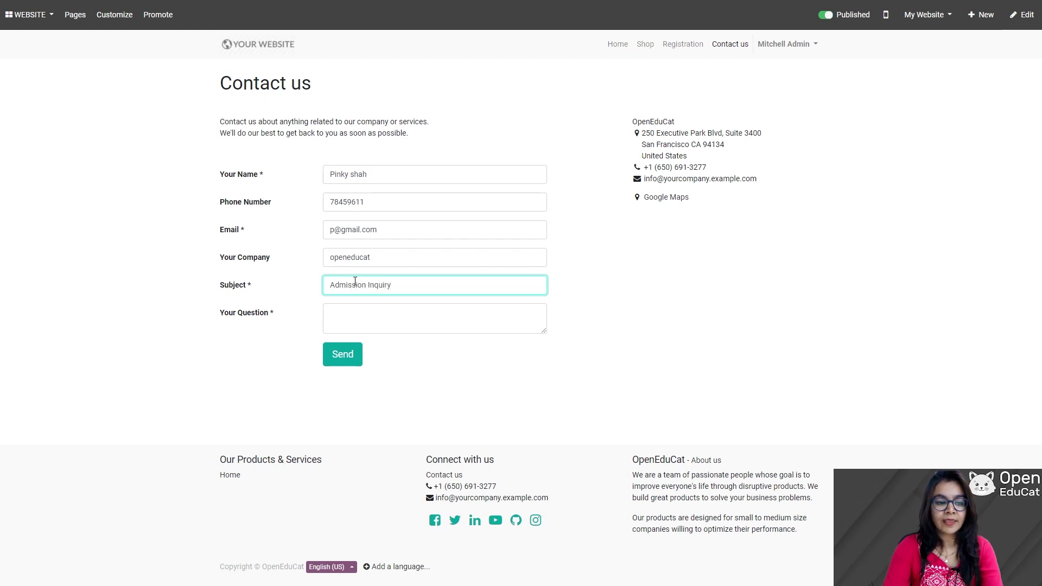
key(Tab)
text(Fe)
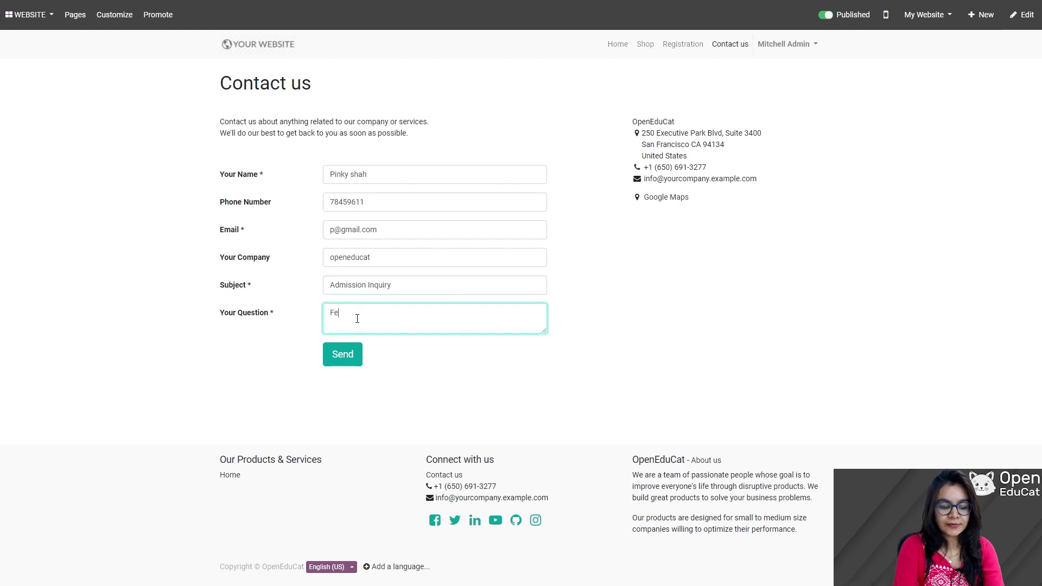
text(es reb)
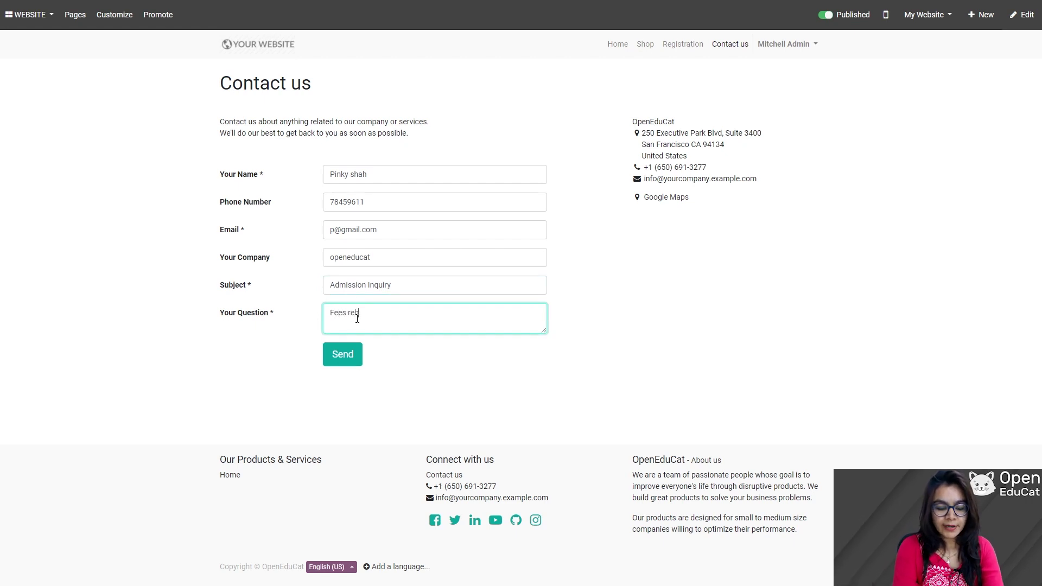
key(BackSpace)
text(gardin)
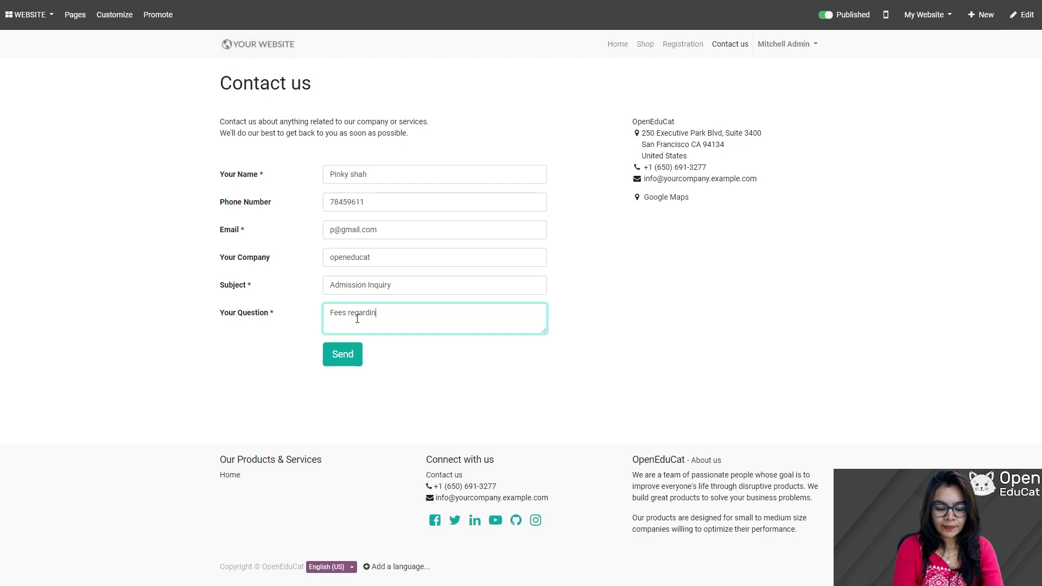
text(g)
click(336, 354)
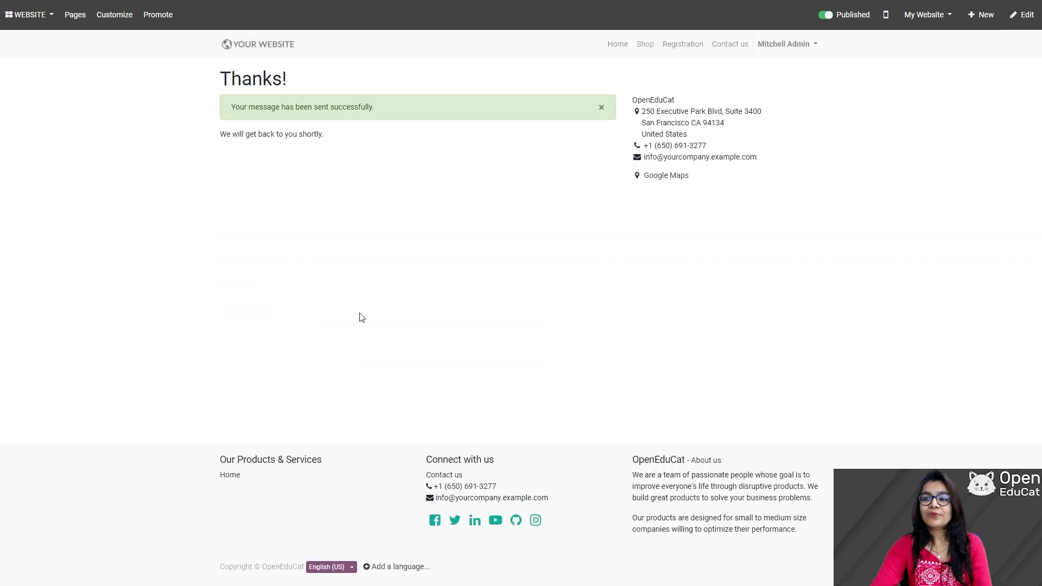
- Switch to the CRM app and view the Leads list showing the new Admission Inquiry lead
click(15, 17)
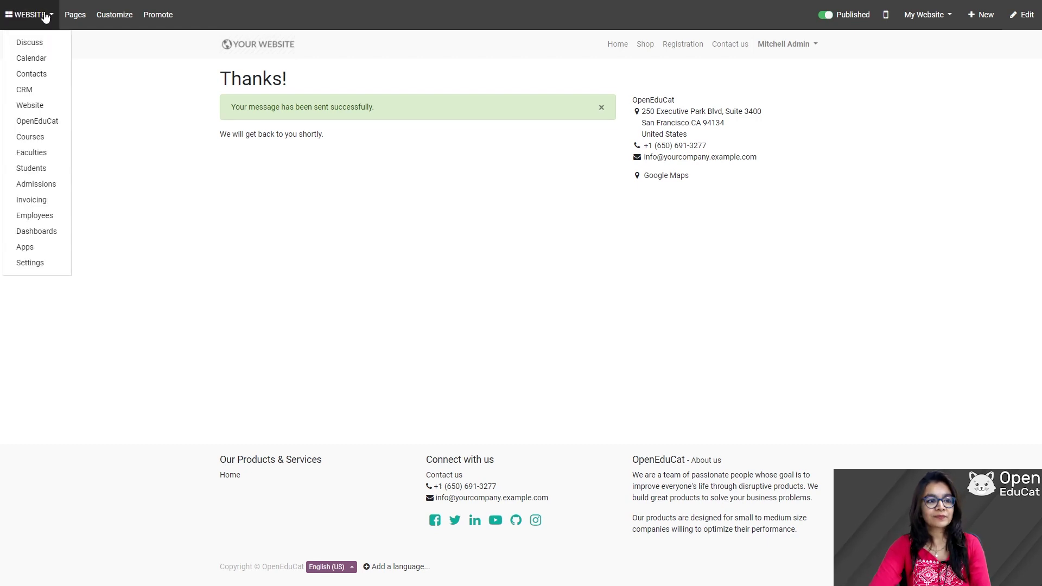
click(33, 94)
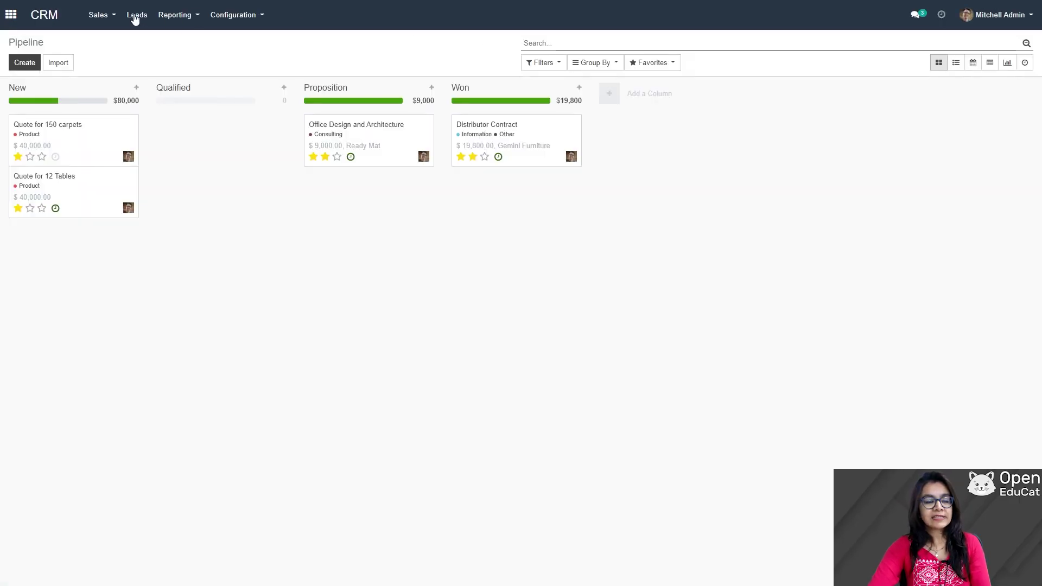
click(136, 17)
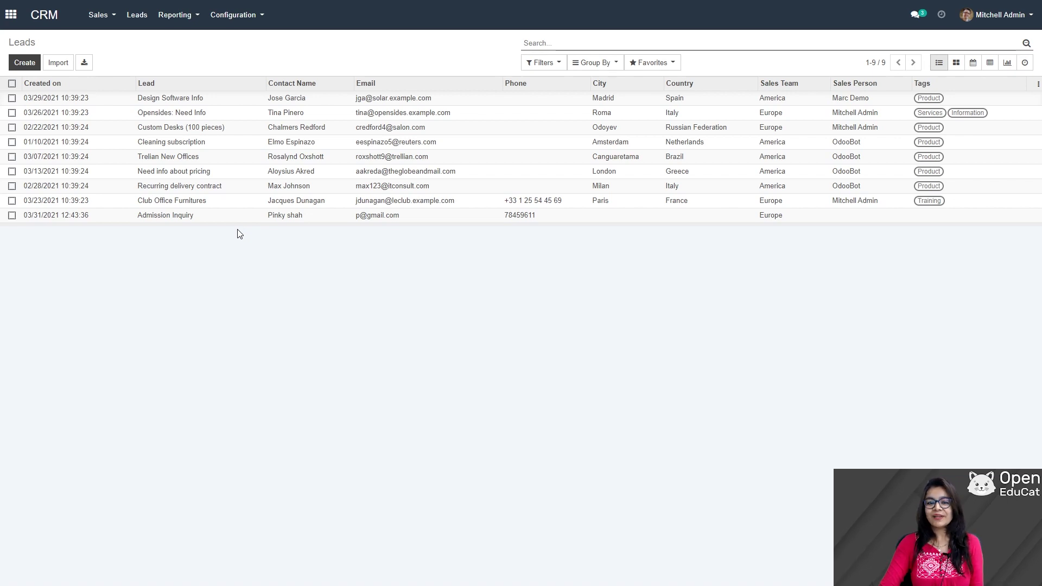
- Open the Admission Inquiry lead and start its Convert to Opportunity action
click(296, 216)
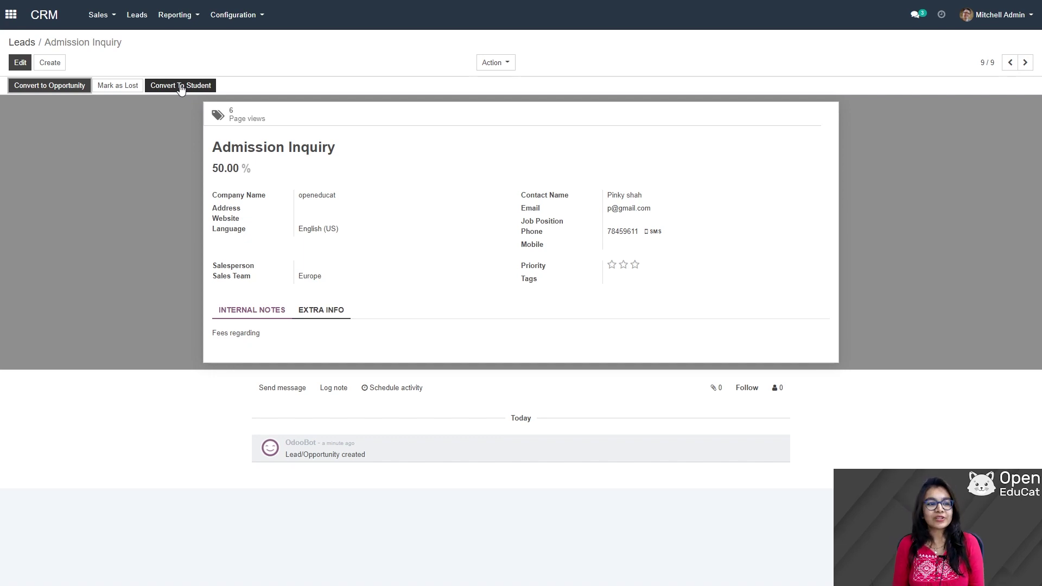
click(64, 87)
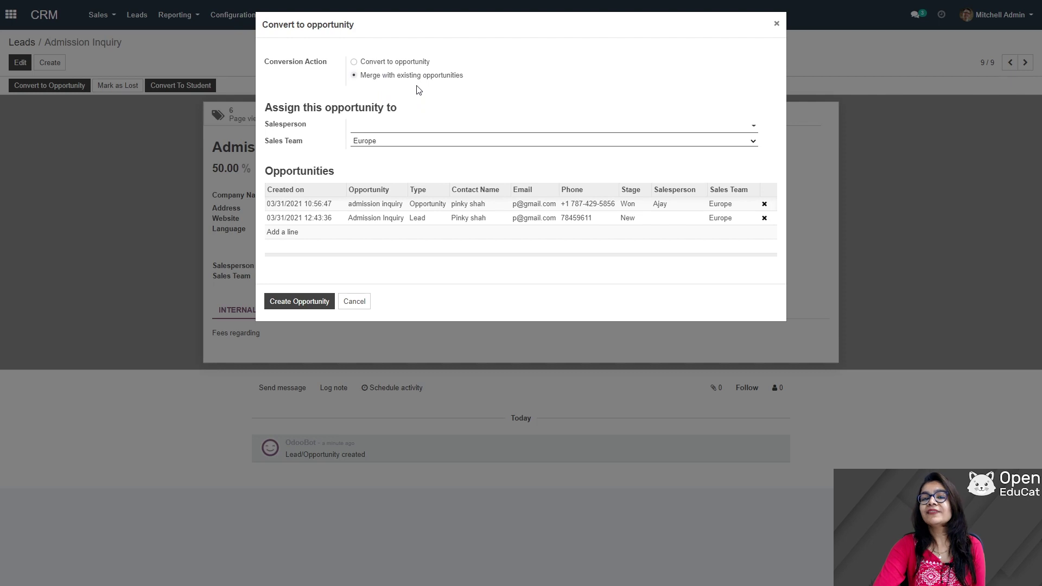
- Convert the lead to a new opportunity with a chosen salesperson and a newly created customer
click(354, 62)
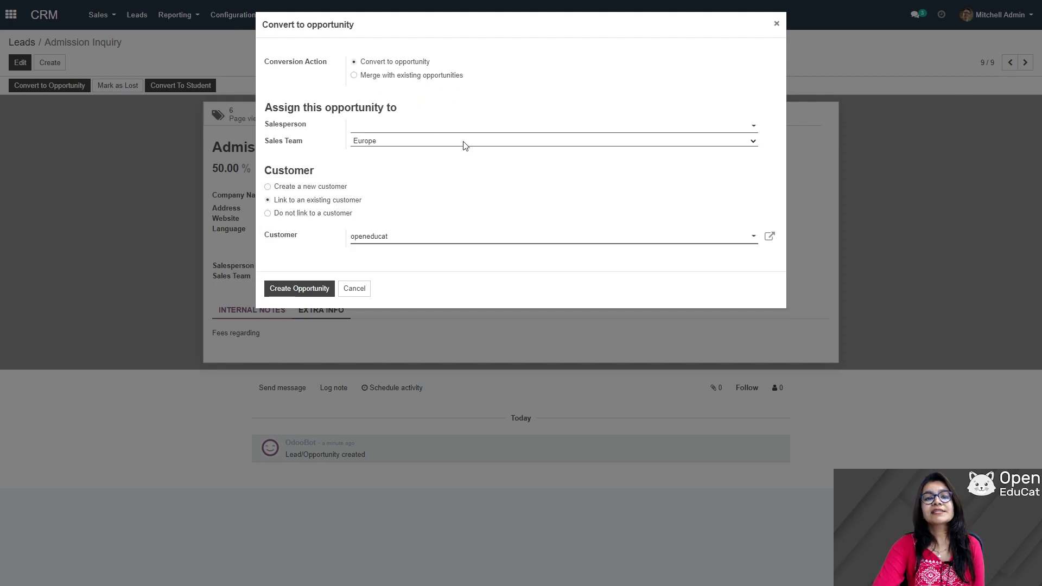
click(752, 126)
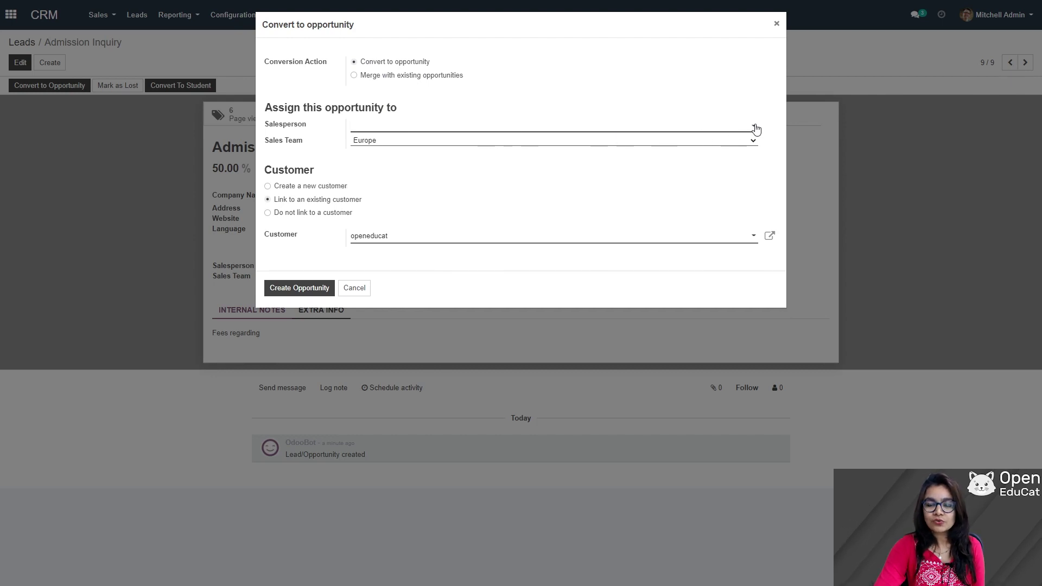
click(752, 126)
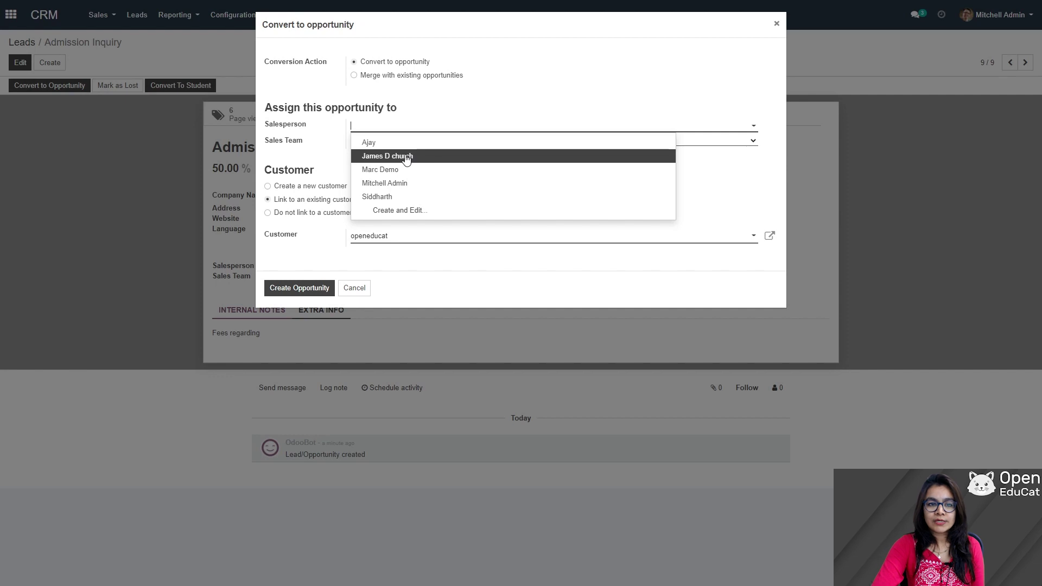
click(407, 157)
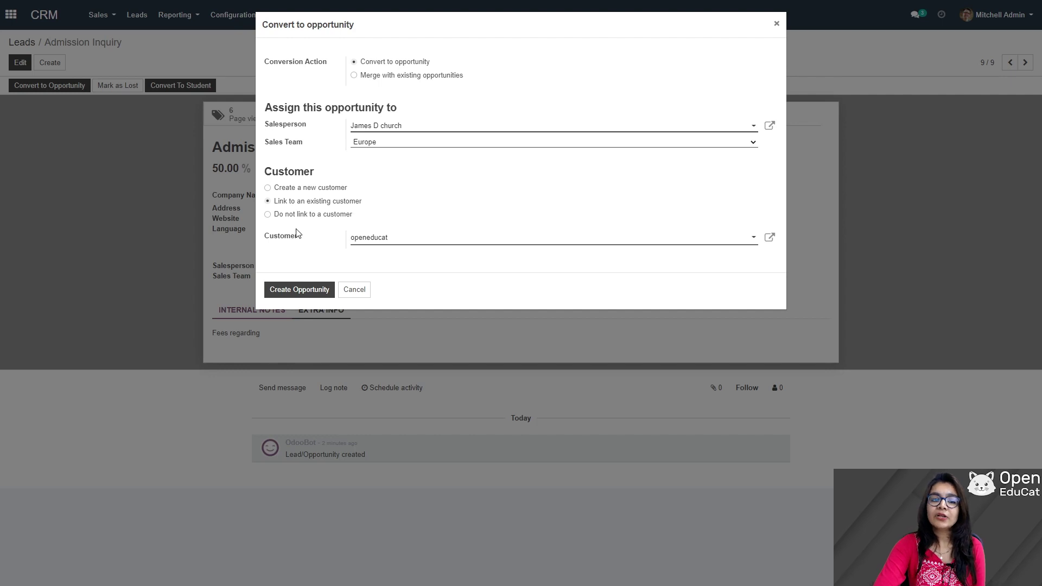
click(268, 188)
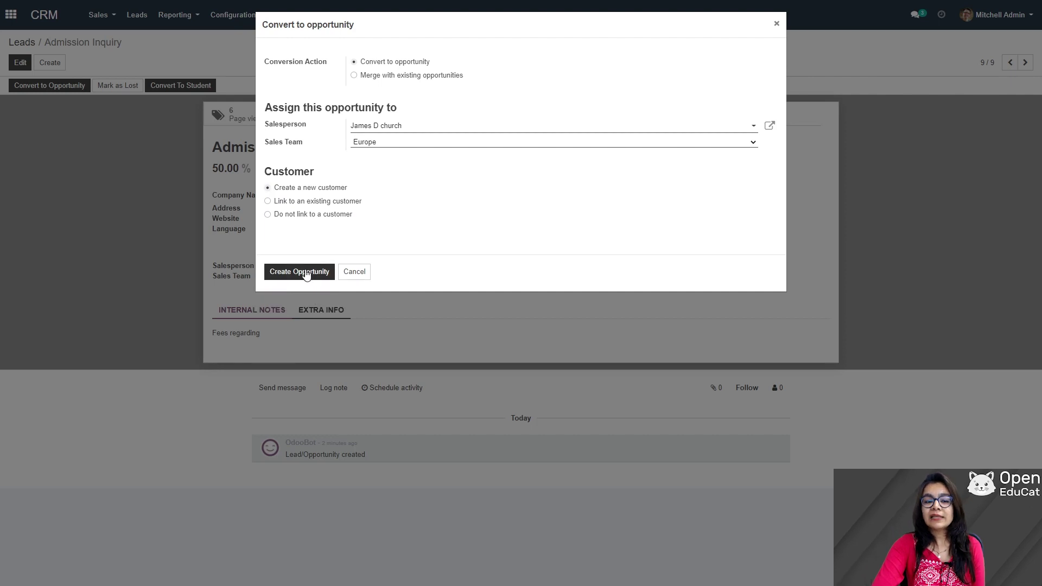
click(307, 275)
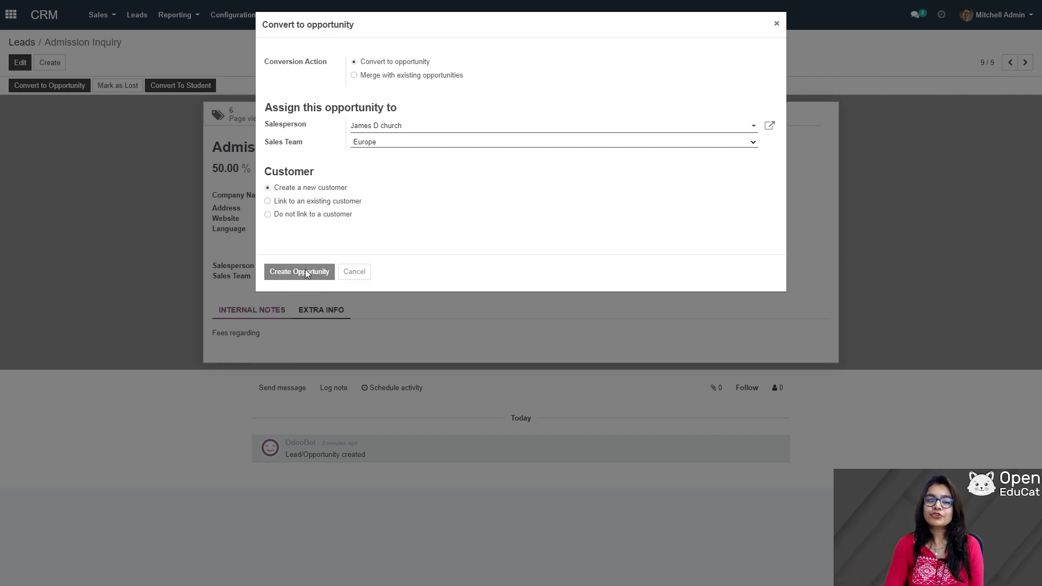
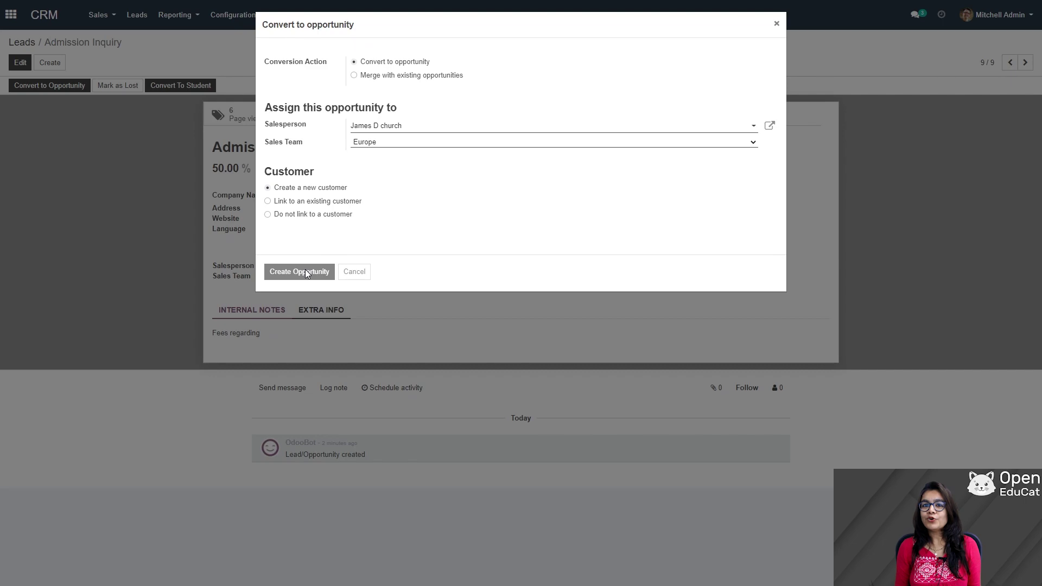
- Convert Admission Inquiry to an opportunity and view the whole pipeline without the My Pipeline filter
click(306, 272)
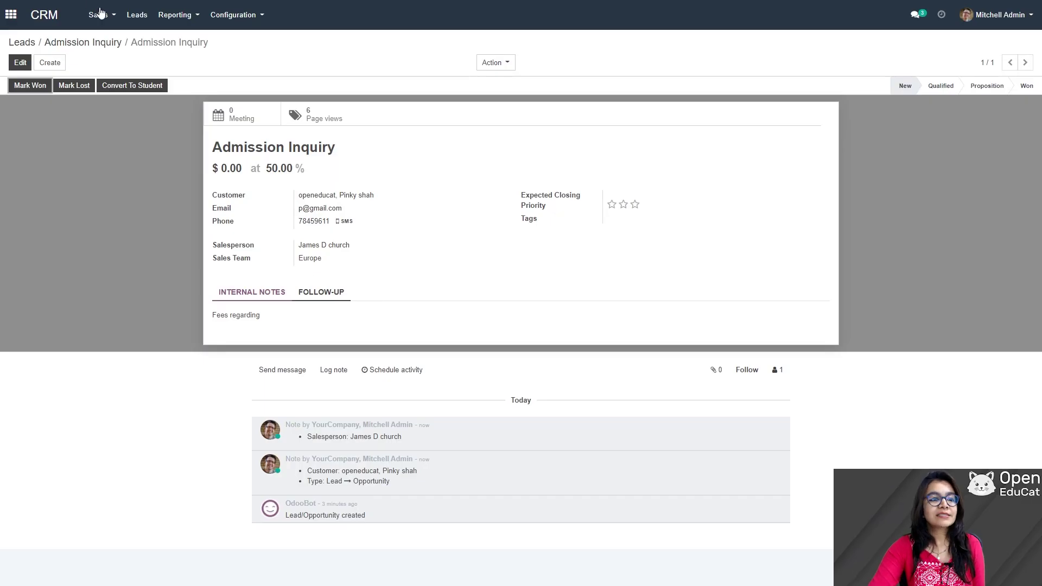
click(100, 15)
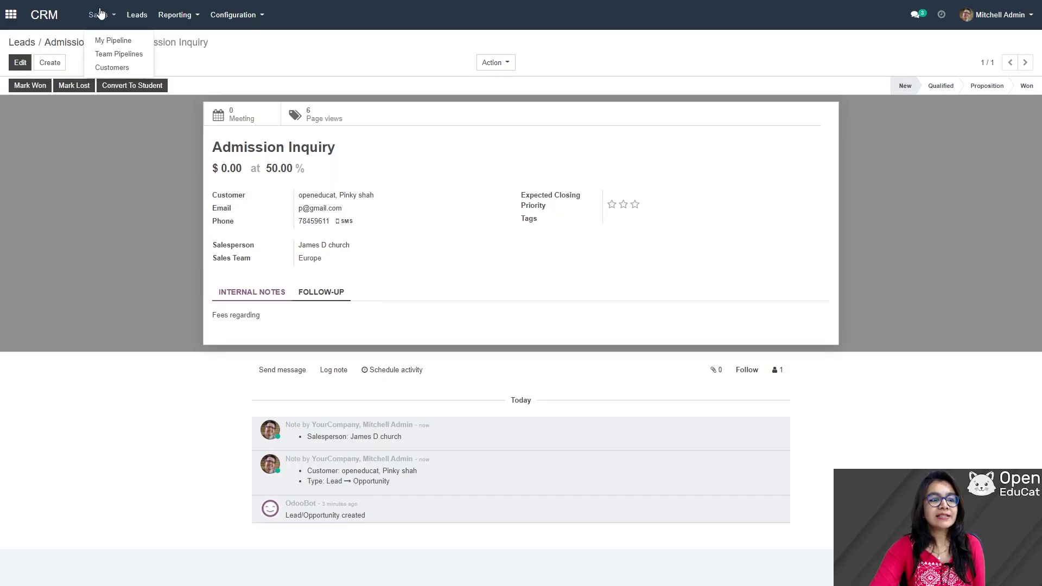
click(115, 43)
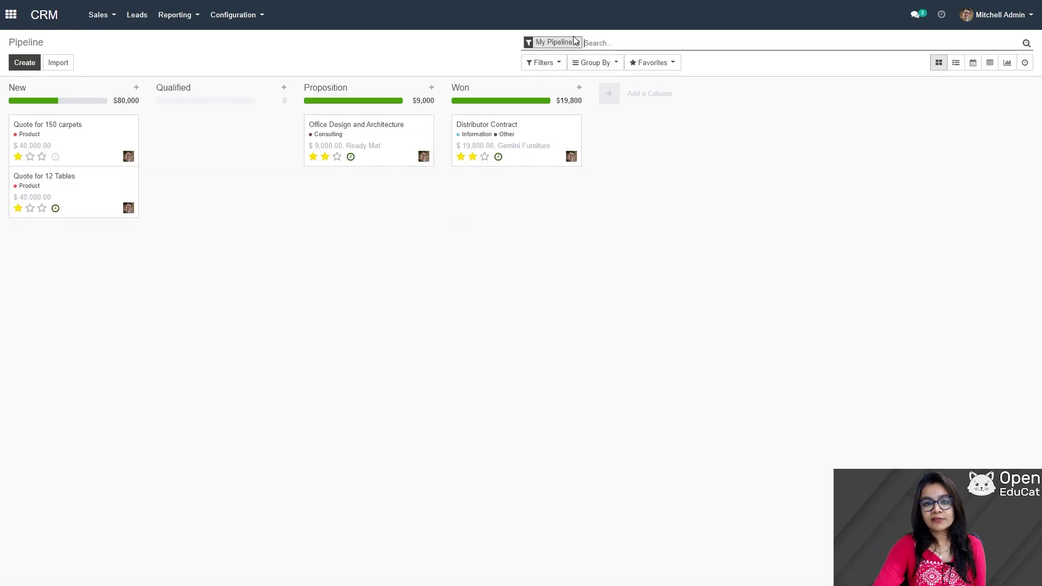
click(577, 42)
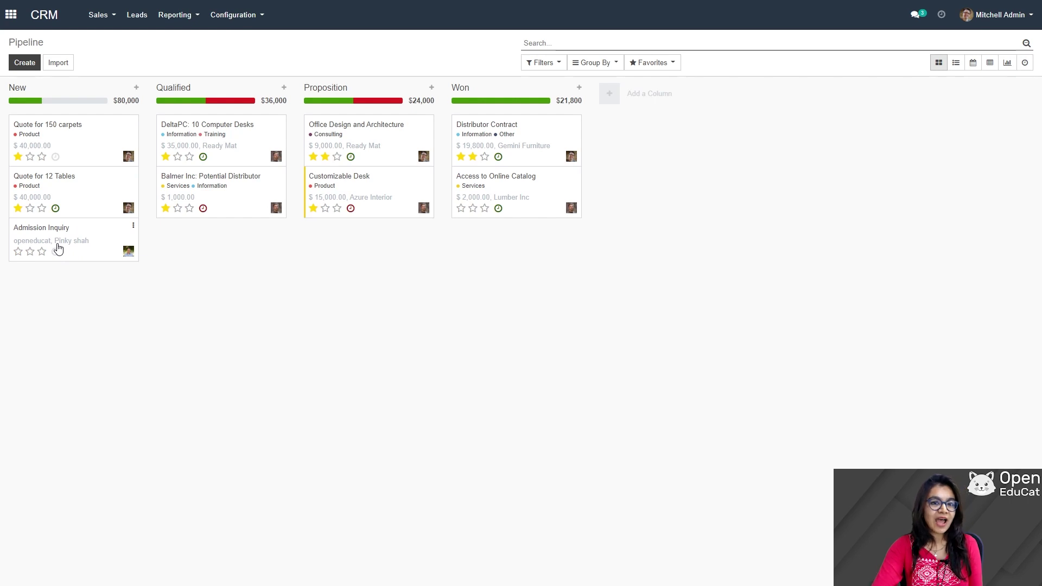
- Set Admission Inquiry's expected revenue to 1000 and probability to 55%, then save
click(58, 248)
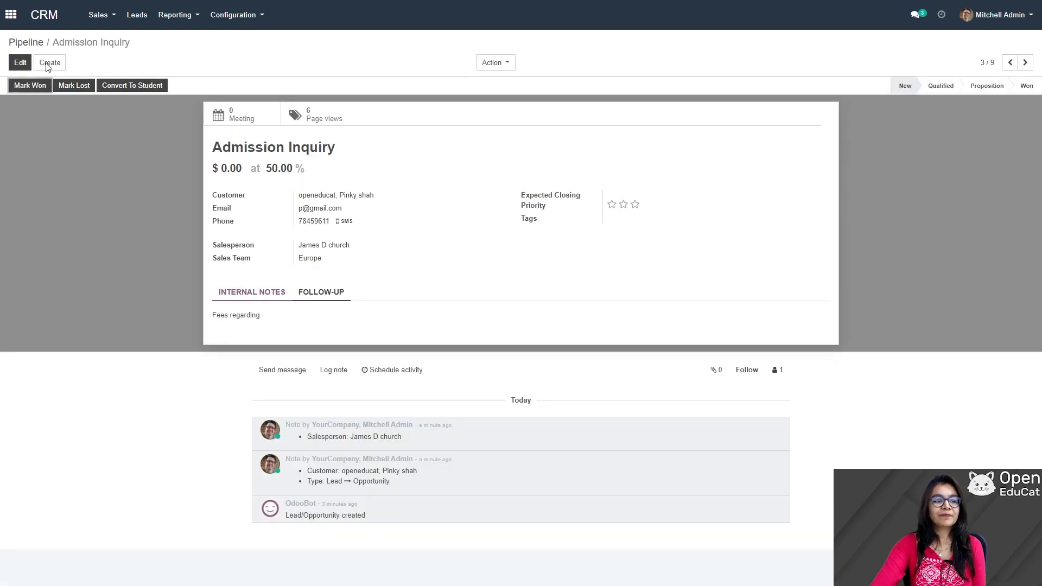
click(20, 63)
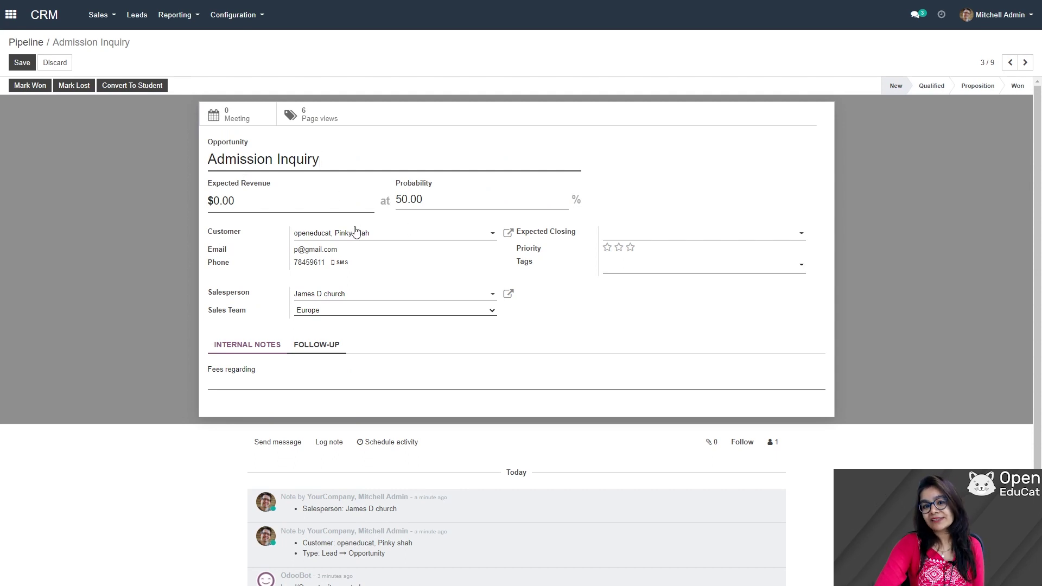
click(261, 208)
drag(234, 202, 216, 201)
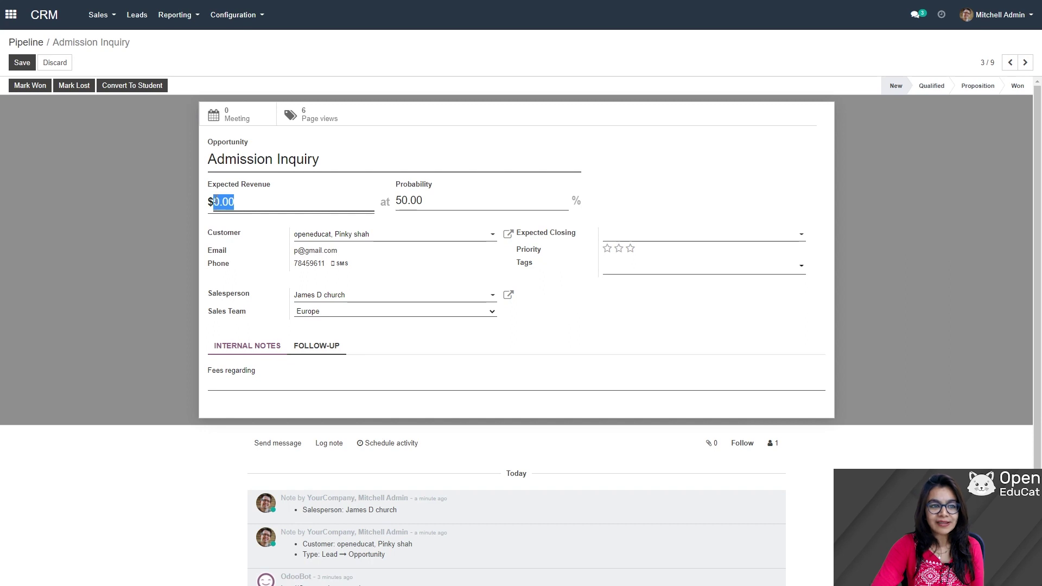
text(1000)
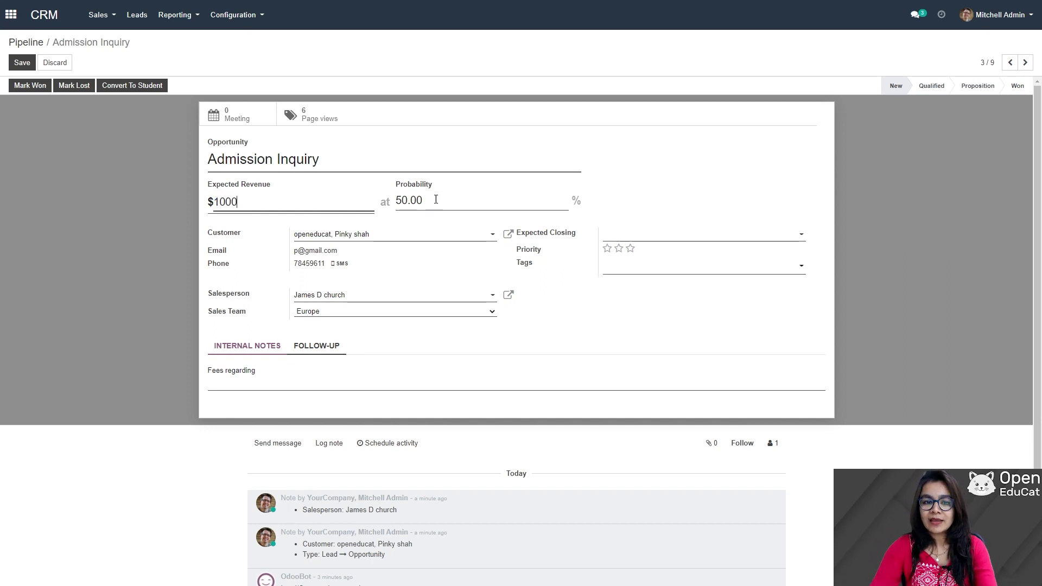
drag(436, 200, 391, 202)
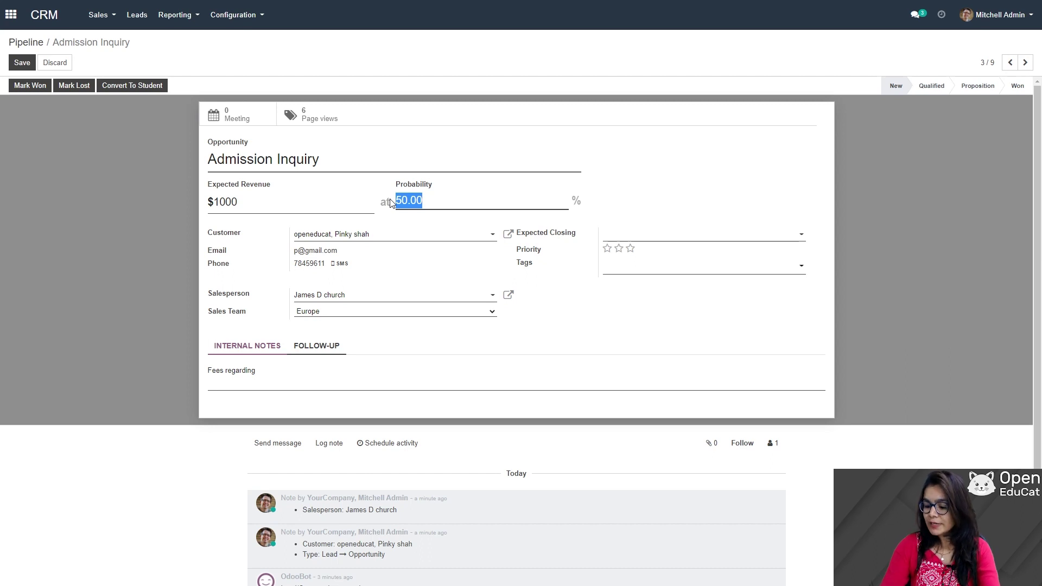
text(55)
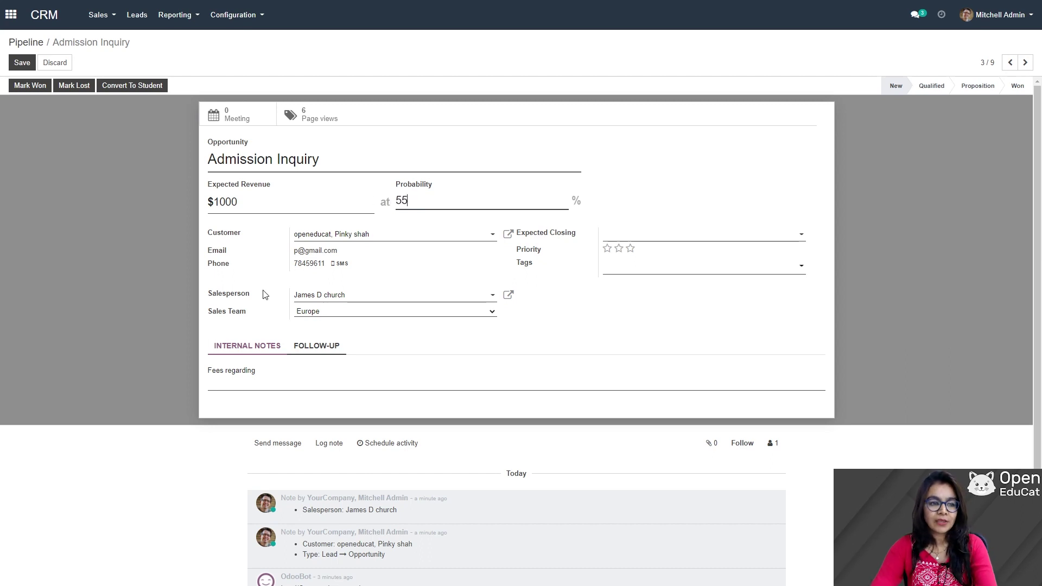
click(241, 352)
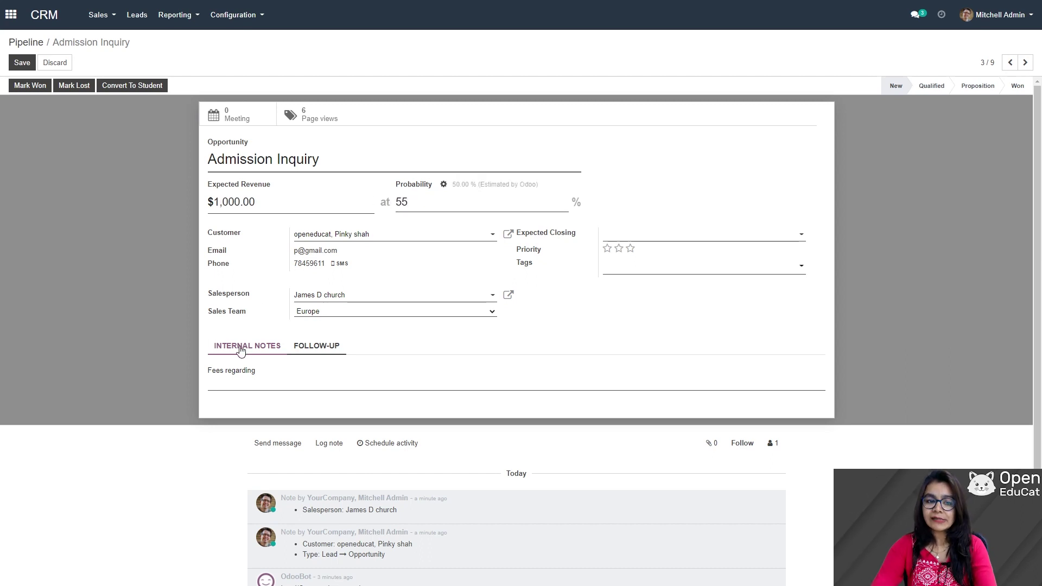
click(321, 350)
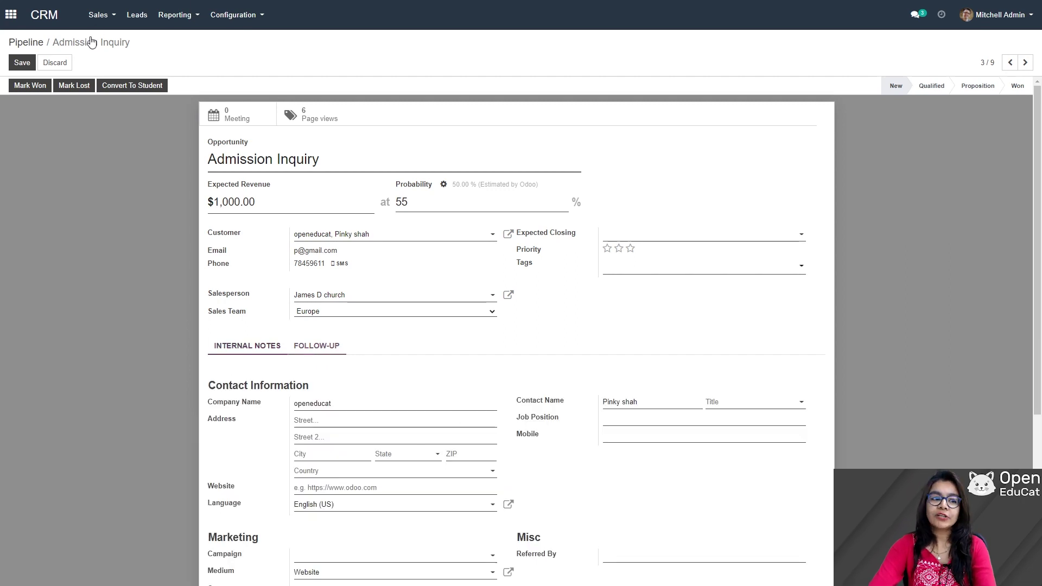
click(22, 63)
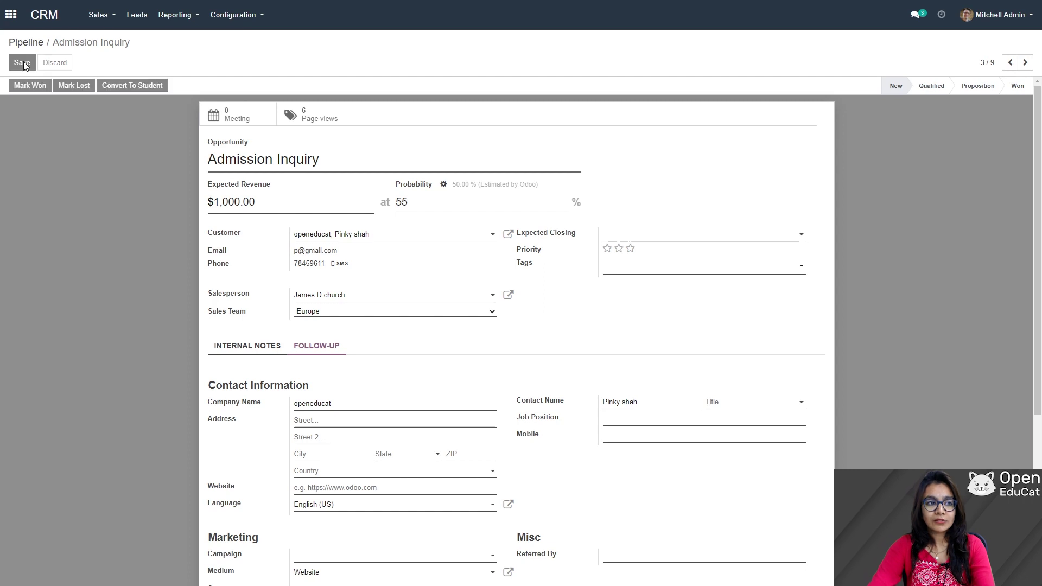
click(98, 15)
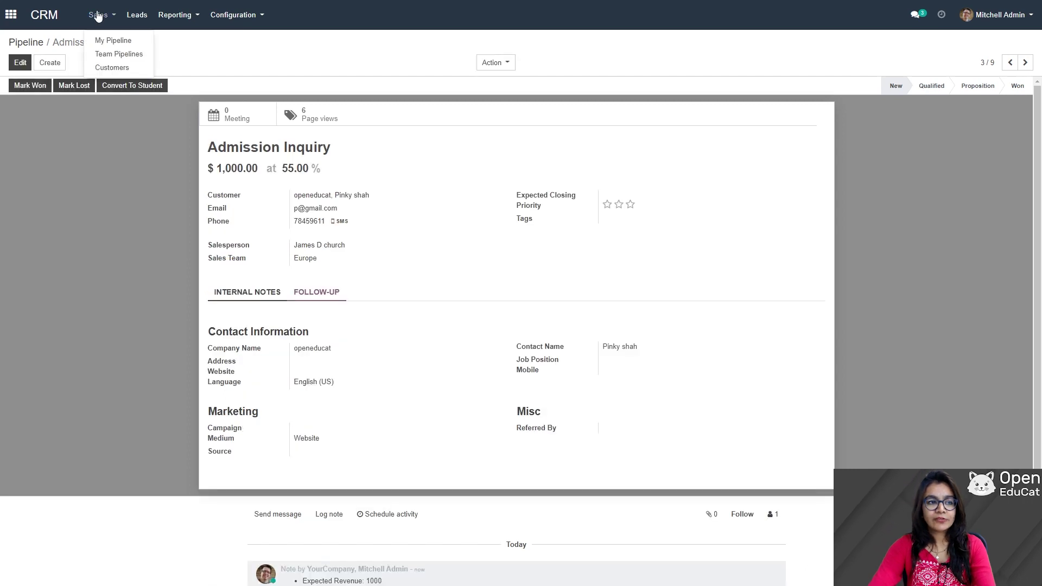
- Reopen Admission Inquiry from My Pipeline and give it a three-star priority
click(113, 41)
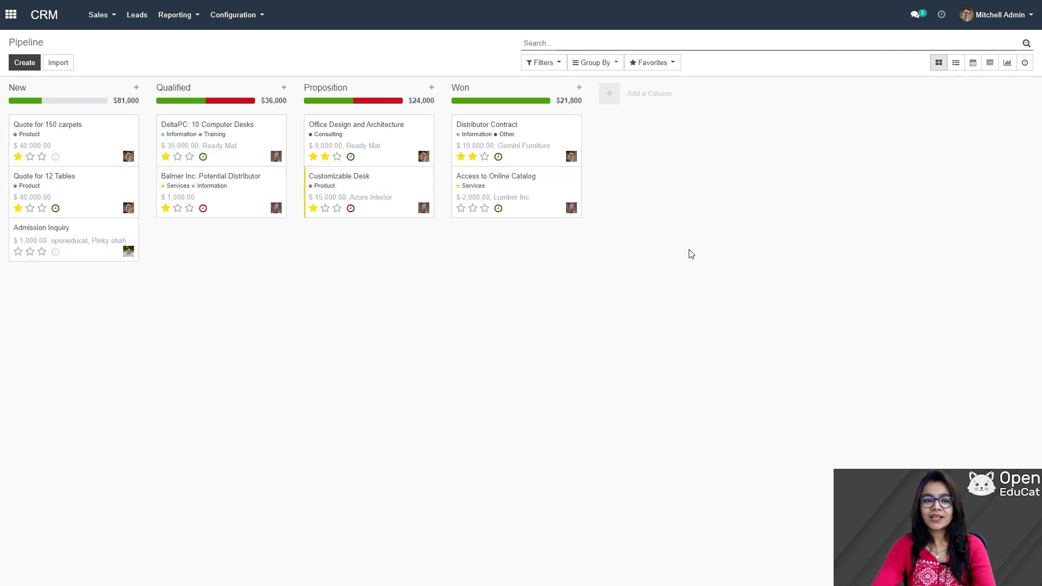
click(75, 246)
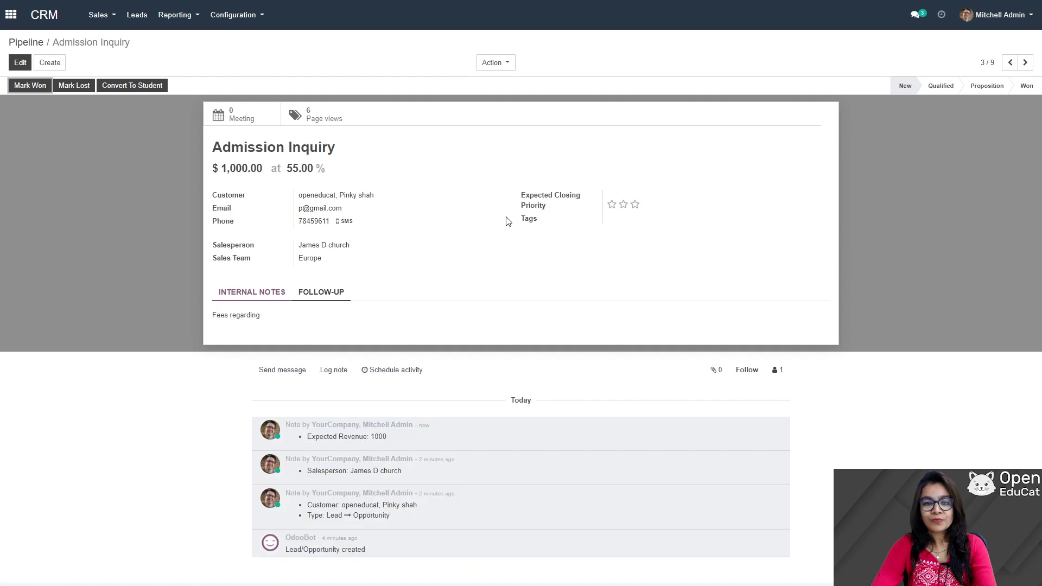
click(20, 62)
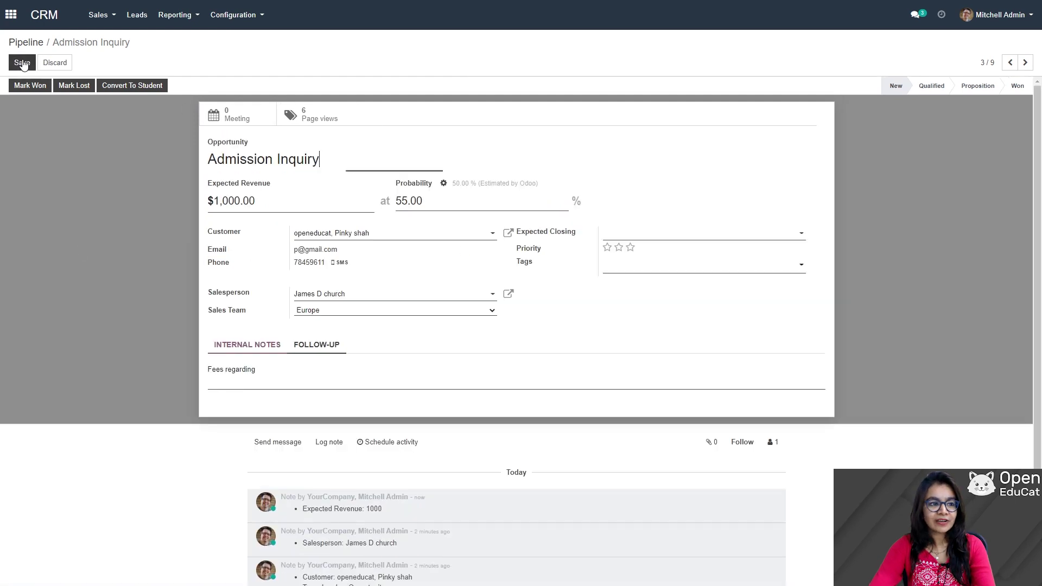
click(606, 248)
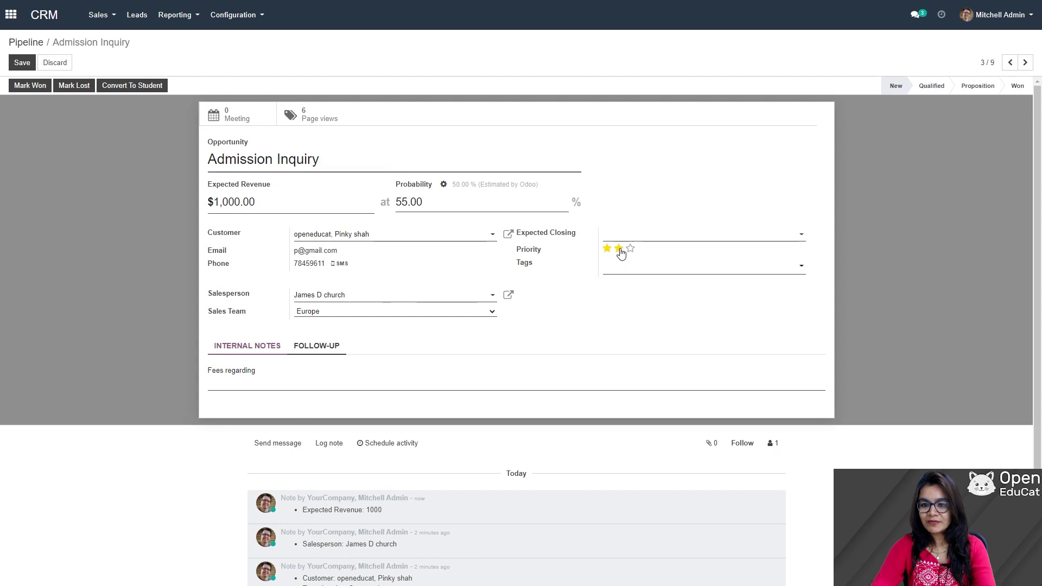
click(630, 249)
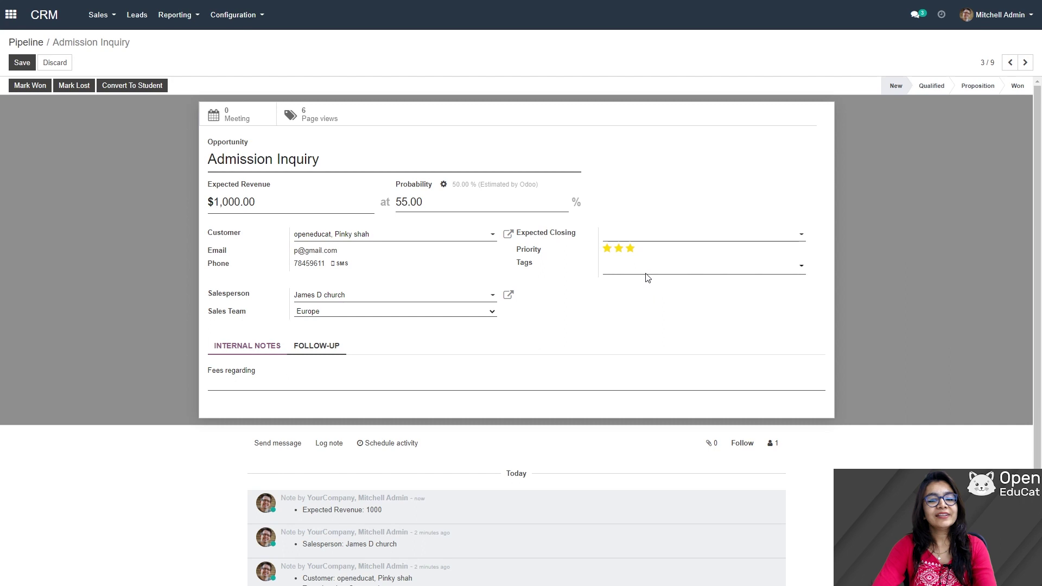
- Add a yellow Consulting tag to the opportunity and save it
click(635, 270)
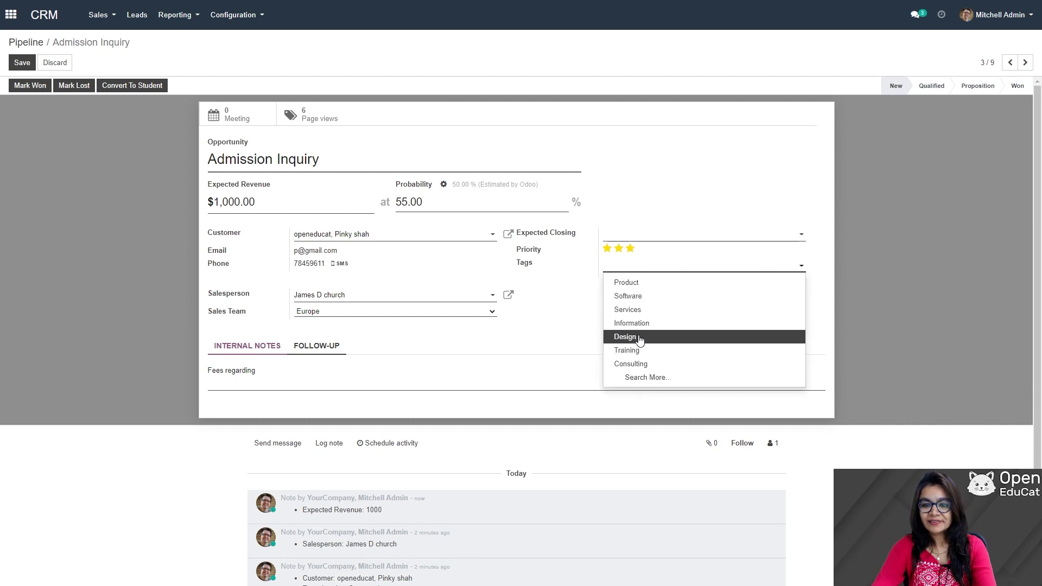
click(639, 364)
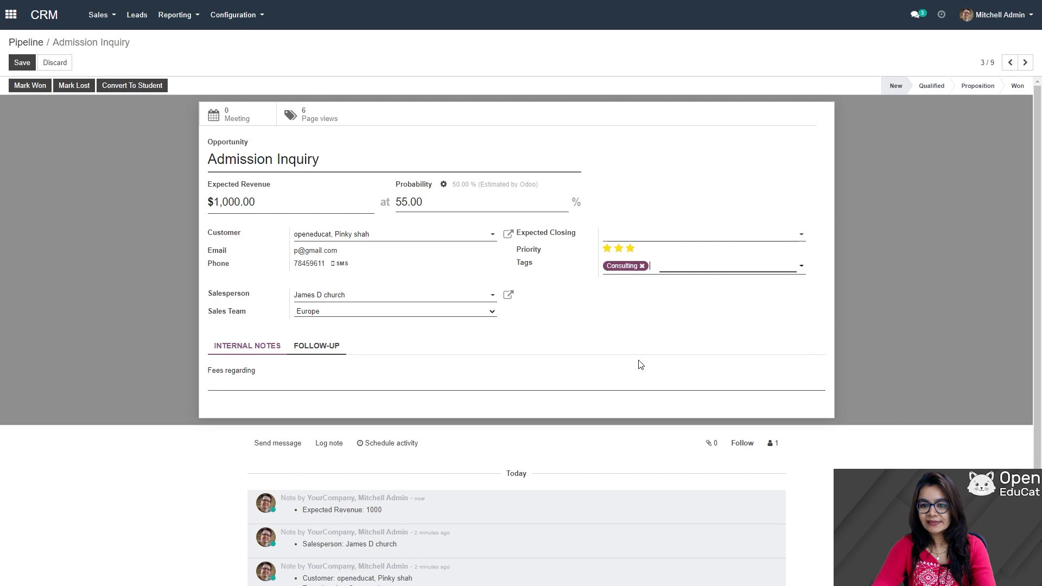
click(631, 267)
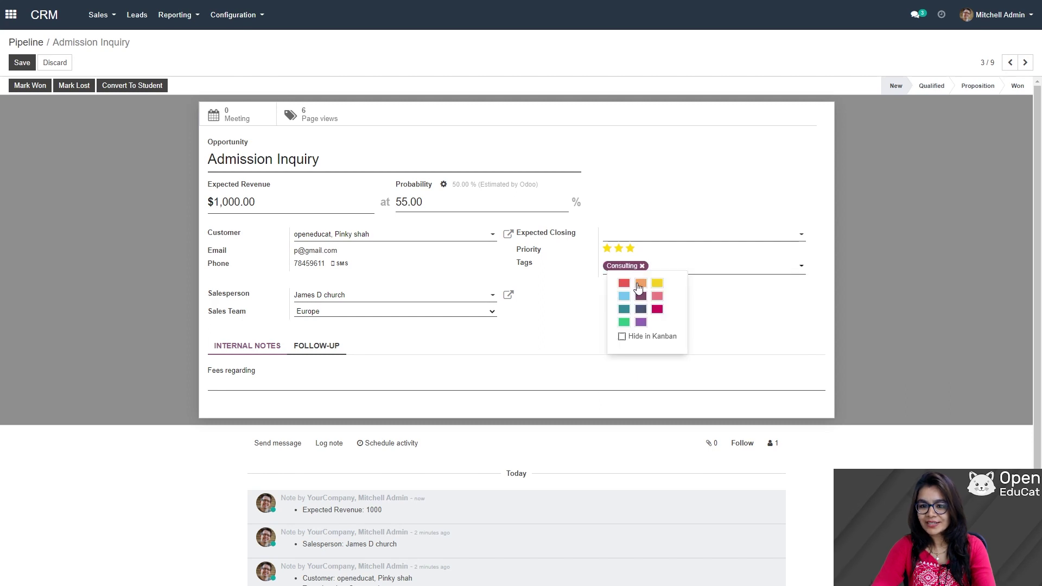
click(640, 283)
click(636, 270)
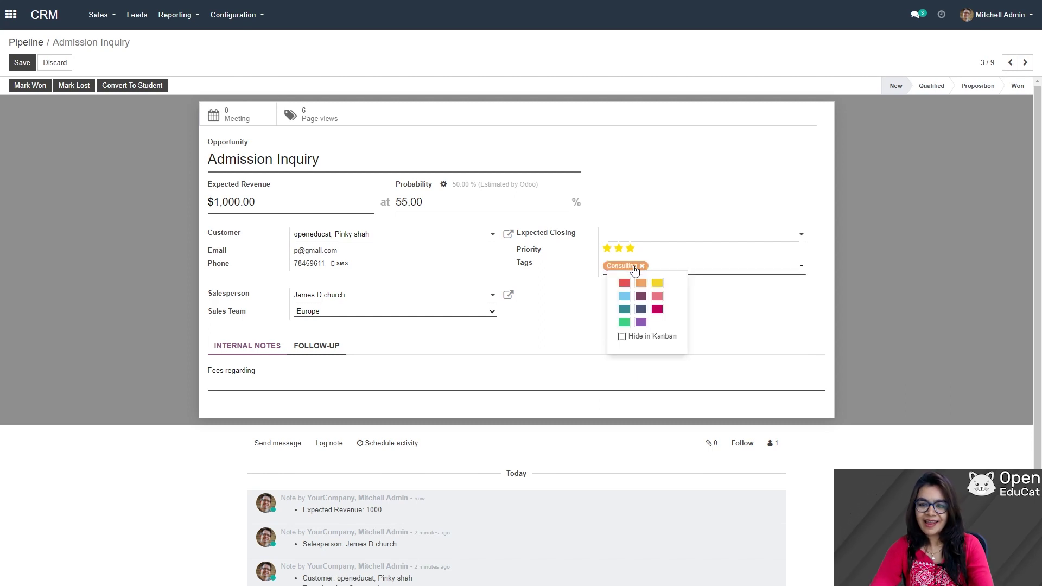
click(657, 285)
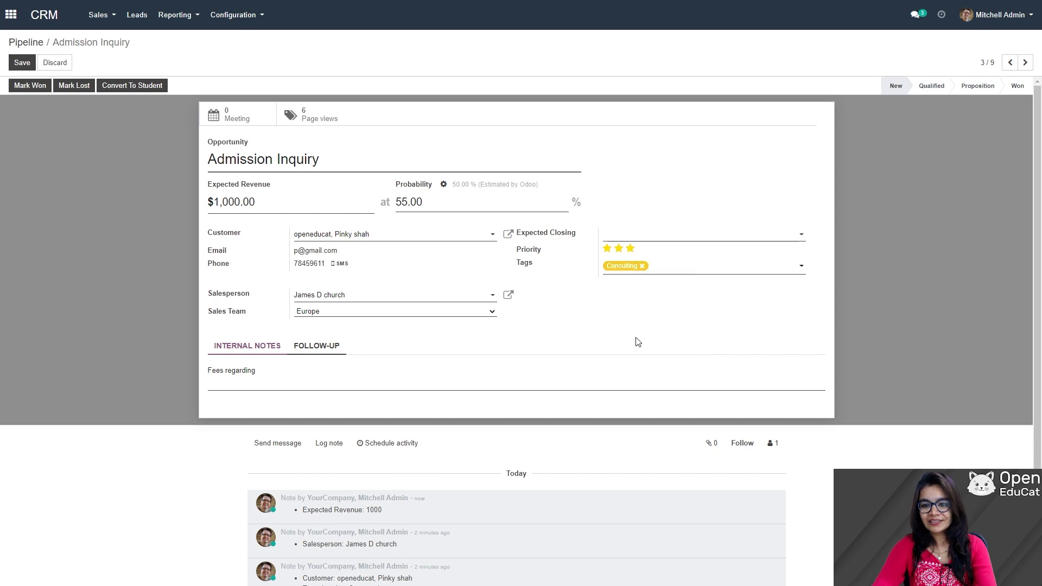
click(21, 63)
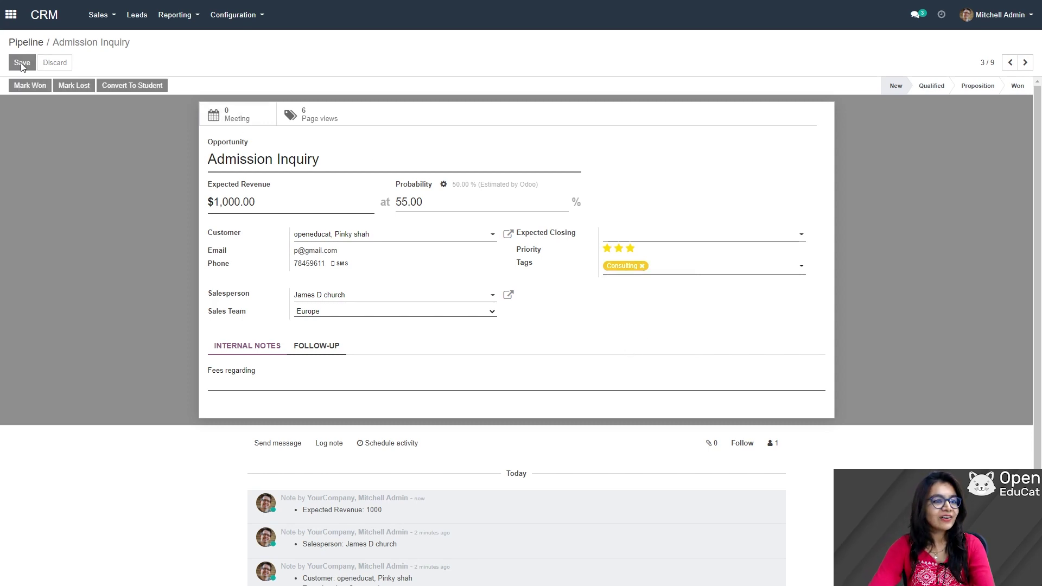
- Return to My Pipeline and clear its filter to show all opportunities
click(104, 15)
click(108, 40)
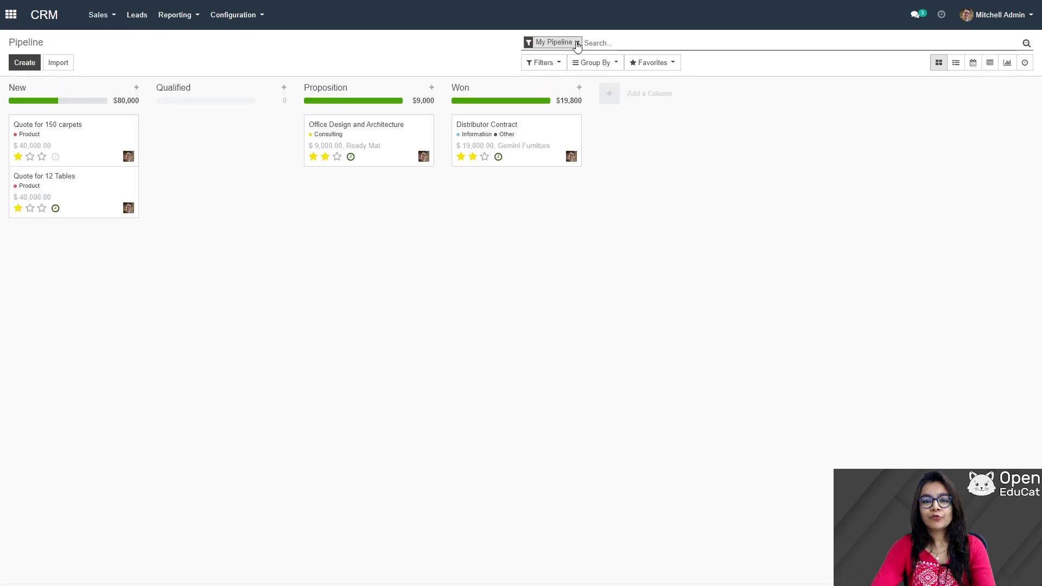
click(578, 42)
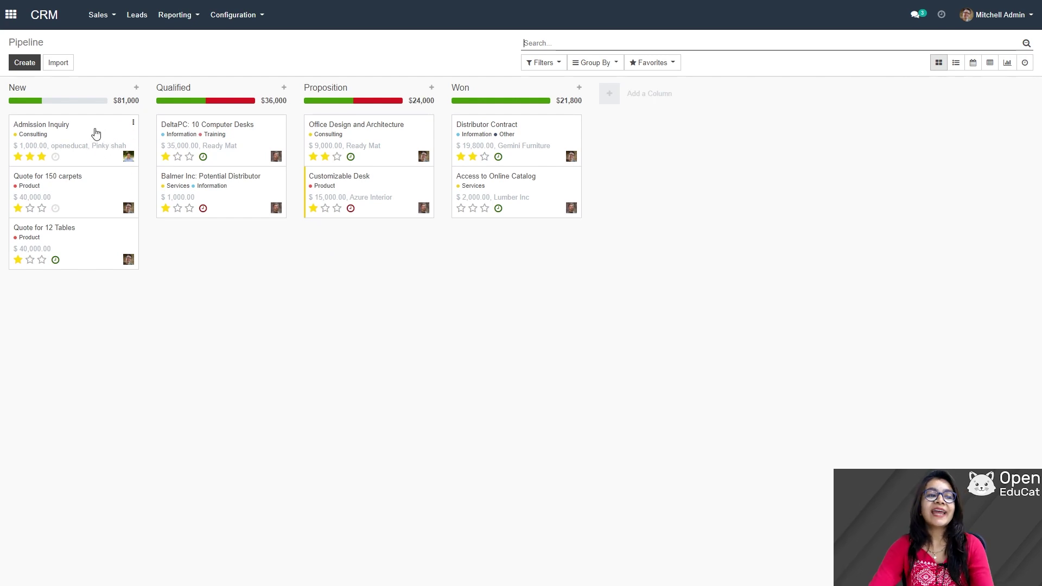
- Move Admission Inquiry to Qualified, back to New, then into Qualified again
mouse_move(25, 103)
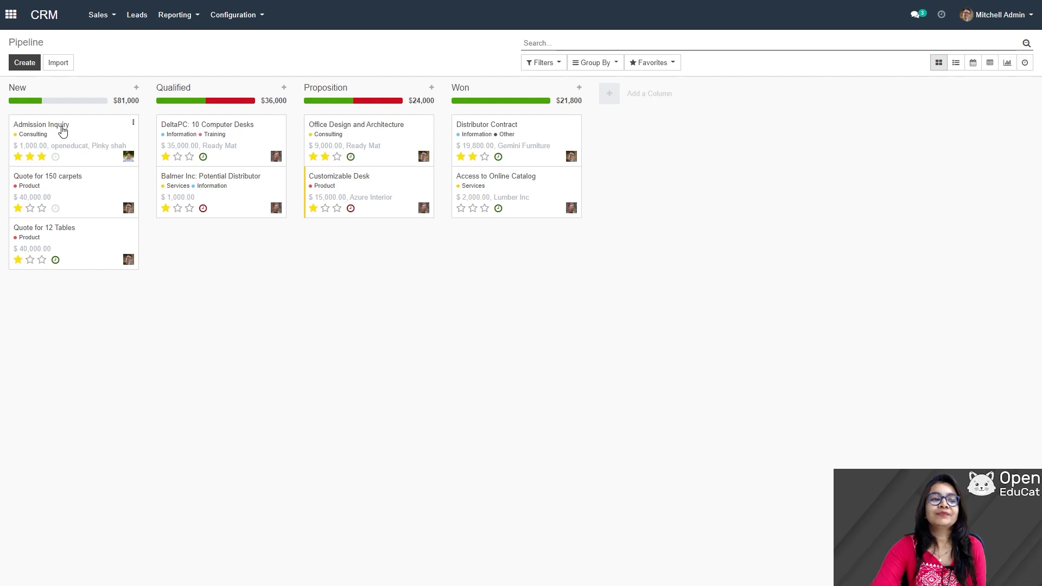
drag(63, 130, 215, 239)
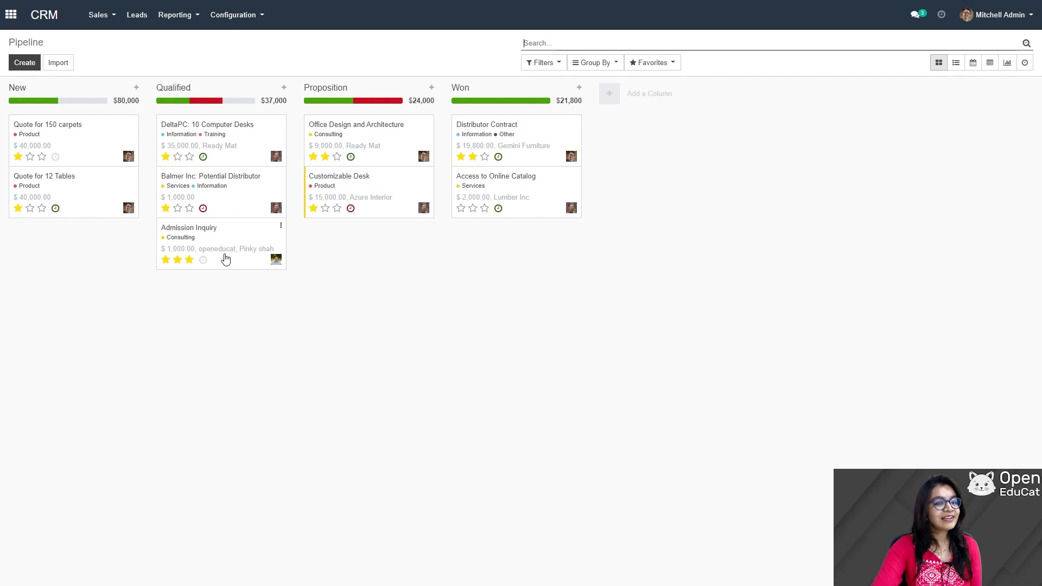
drag(226, 249, 105, 91)
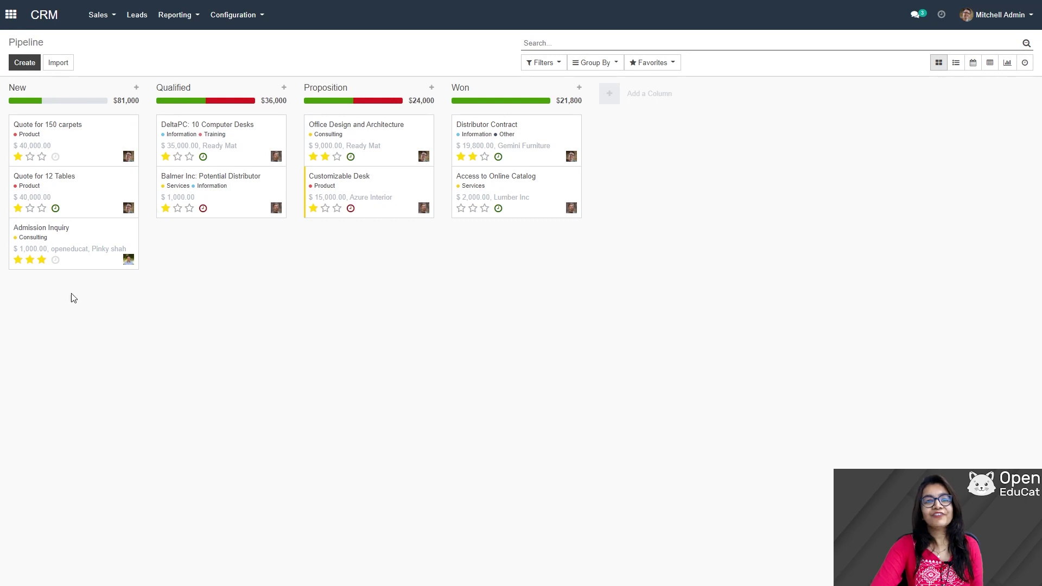
drag(75, 243, 224, 243)
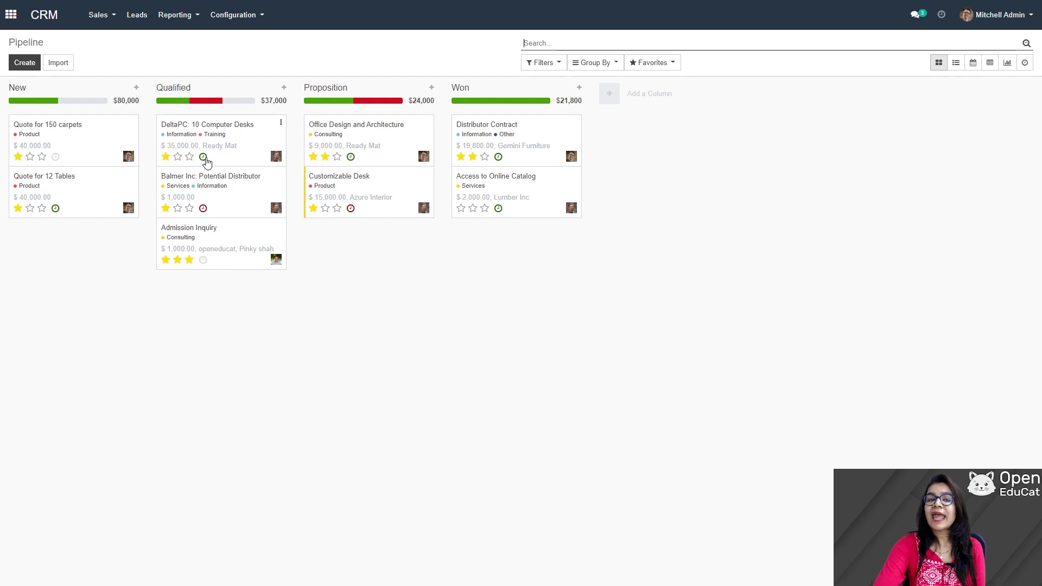
mouse_move(217, 105)
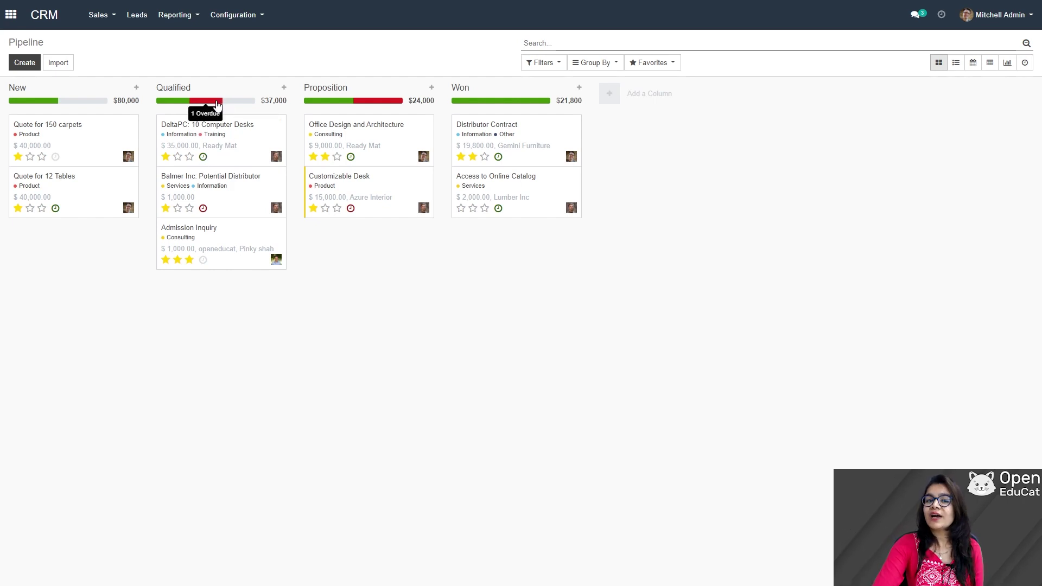
- Open Admission Inquiry for editing and review its stage-change history in the chatter
click(209, 246)
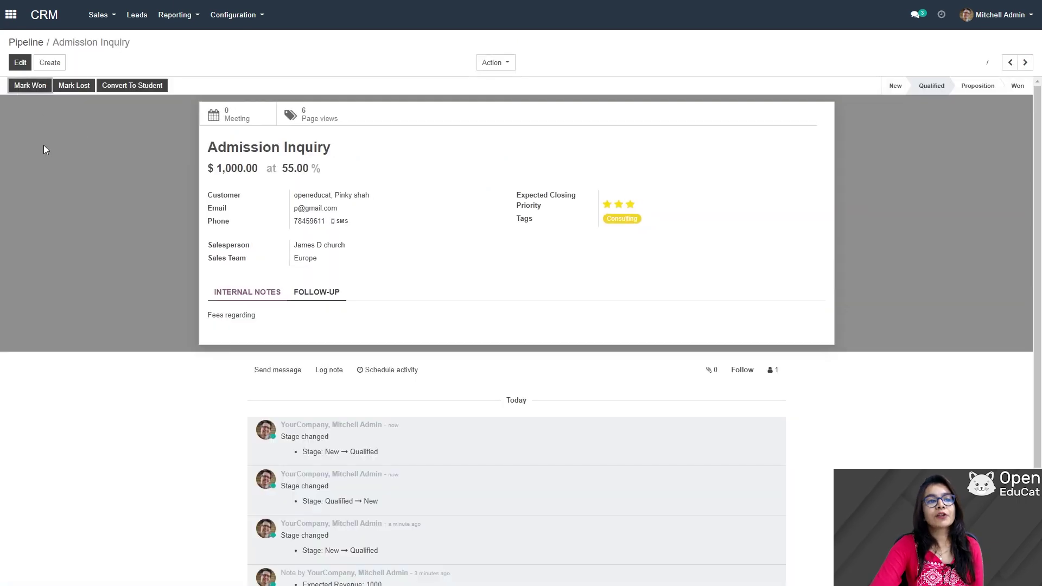
click(21, 62)
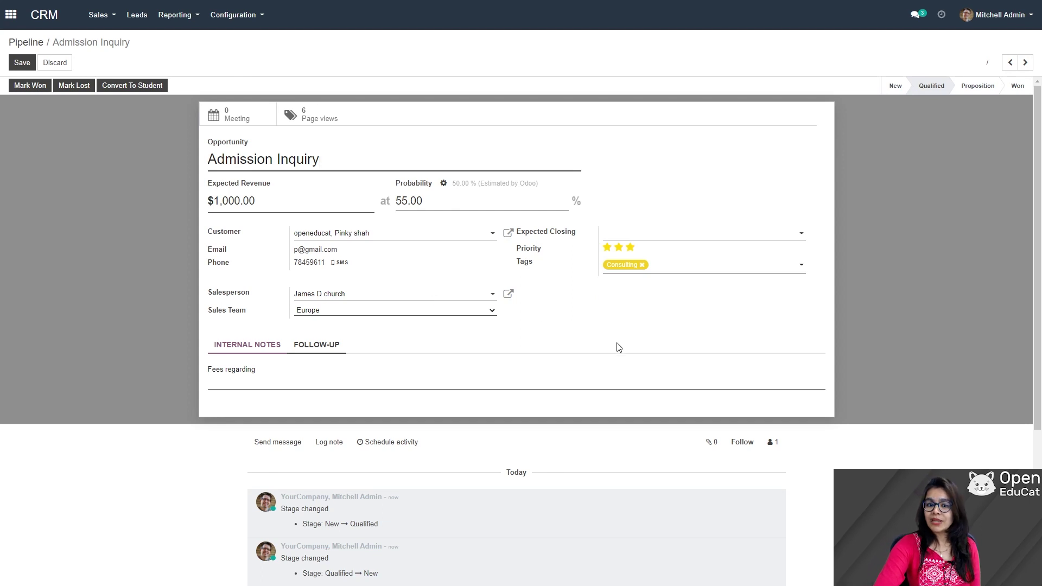
scroll(612, 342, down, 4)
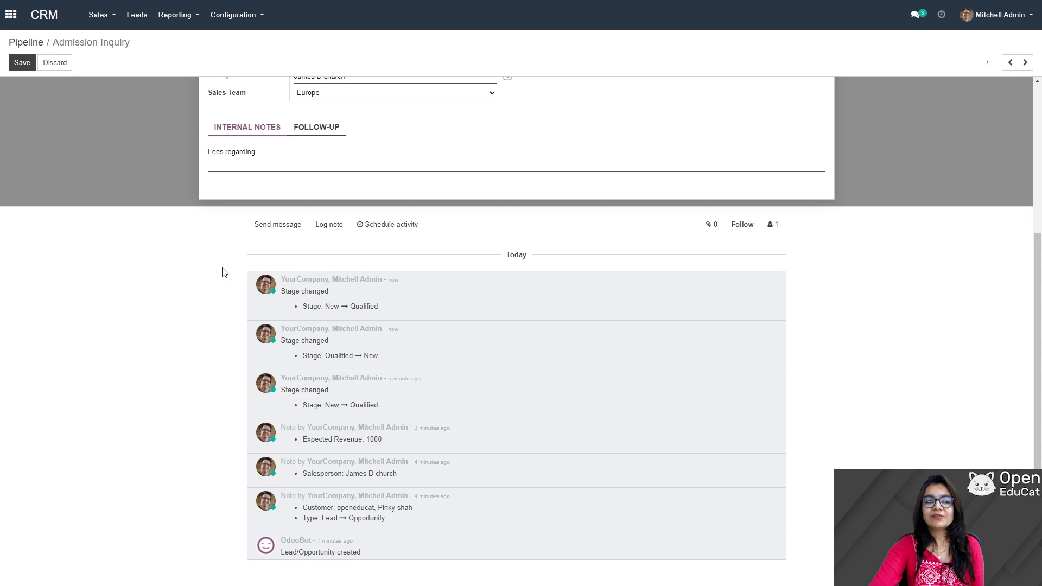
scroll(354, 323, up, 4)
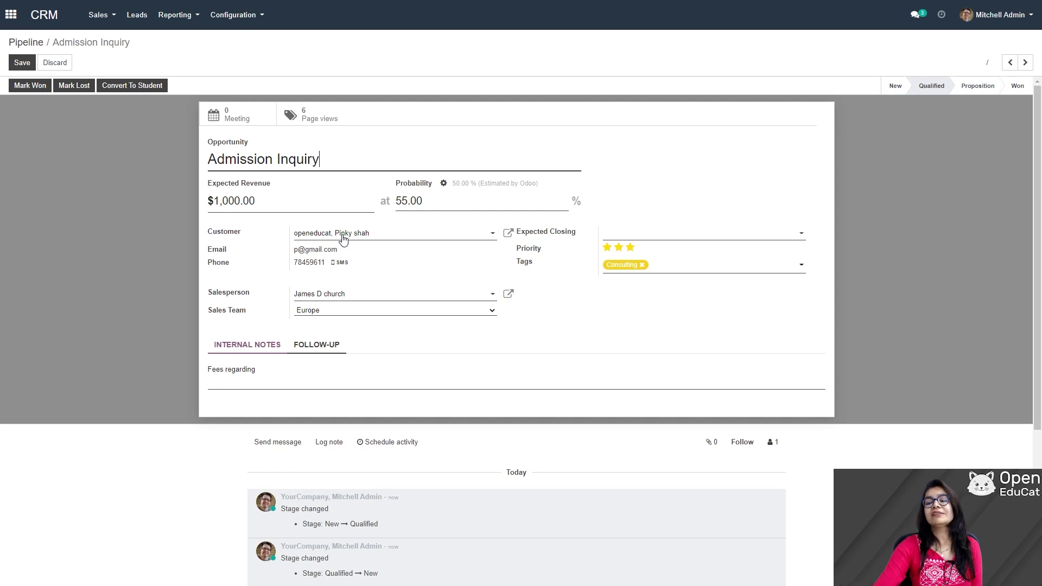
- Set Admission Inquiry to Proposition, save, and reopen it from the unfiltered pipeline
click(980, 88)
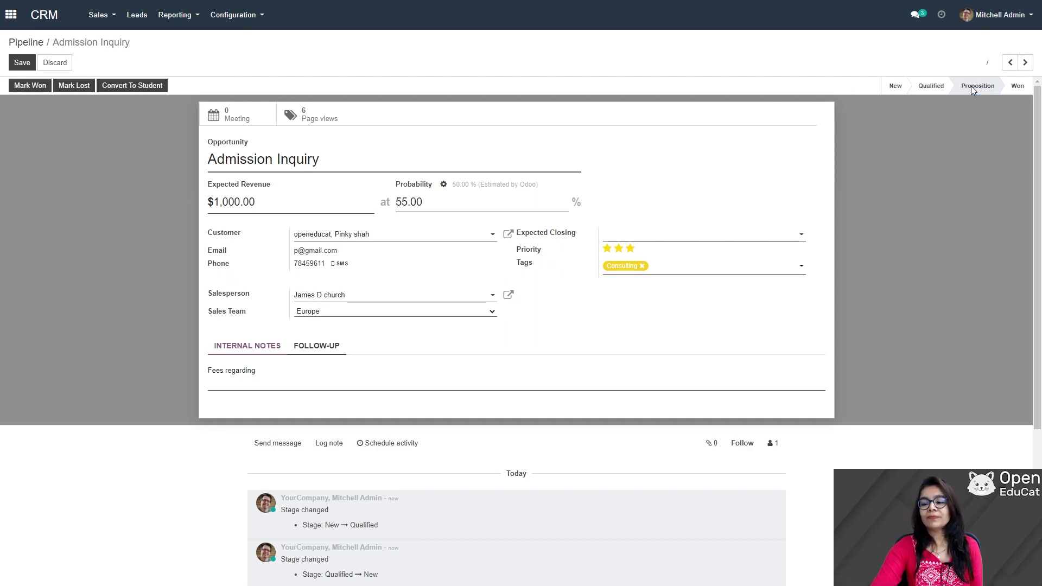
click(22, 63)
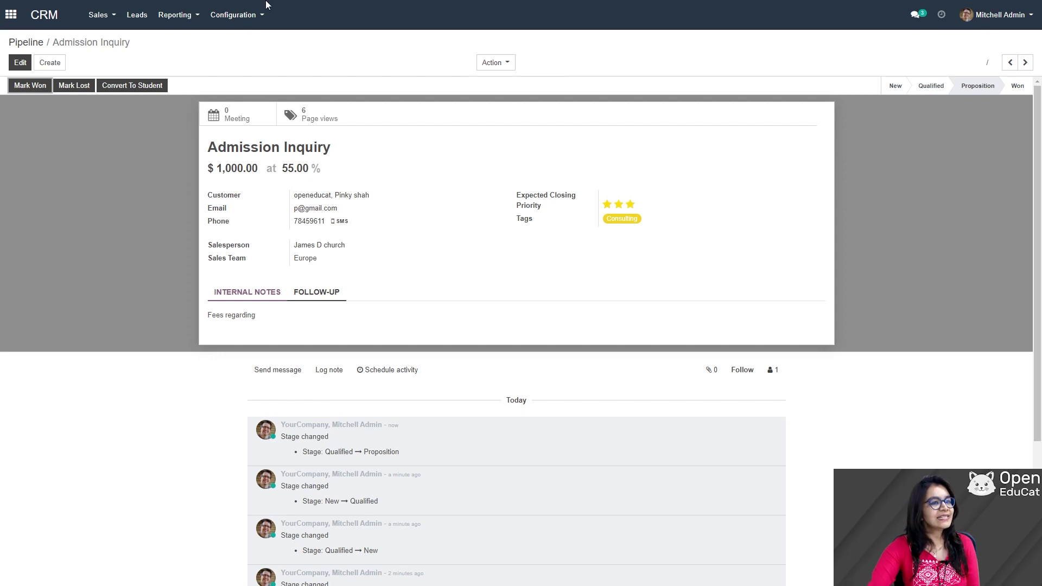
click(107, 20)
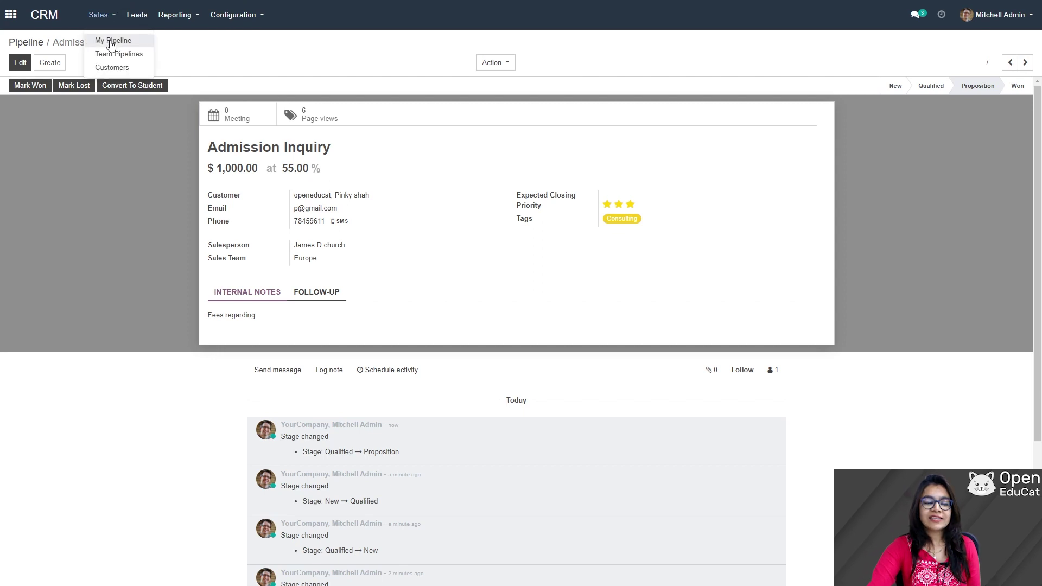
click(106, 40)
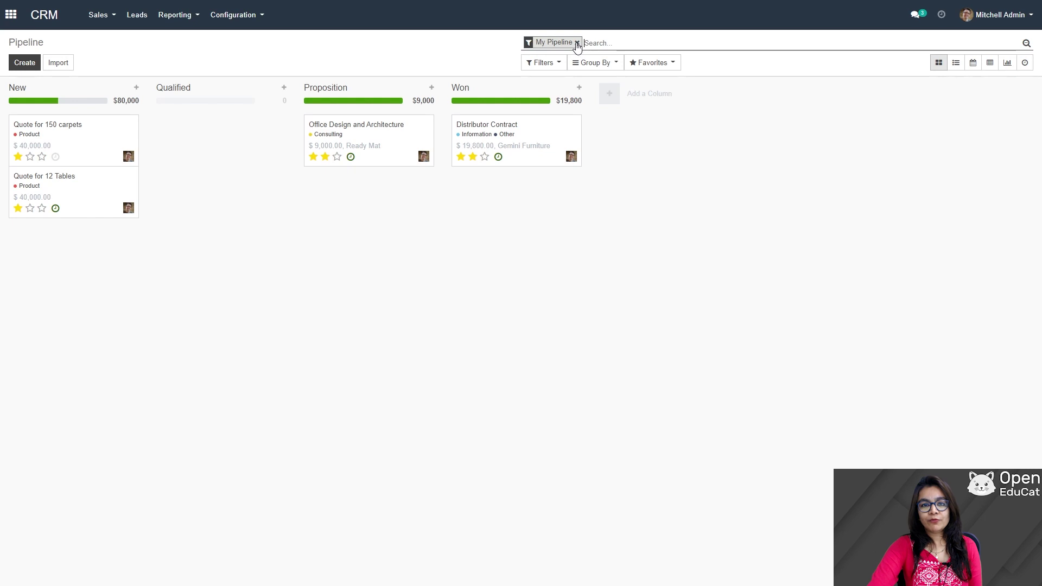
click(577, 42)
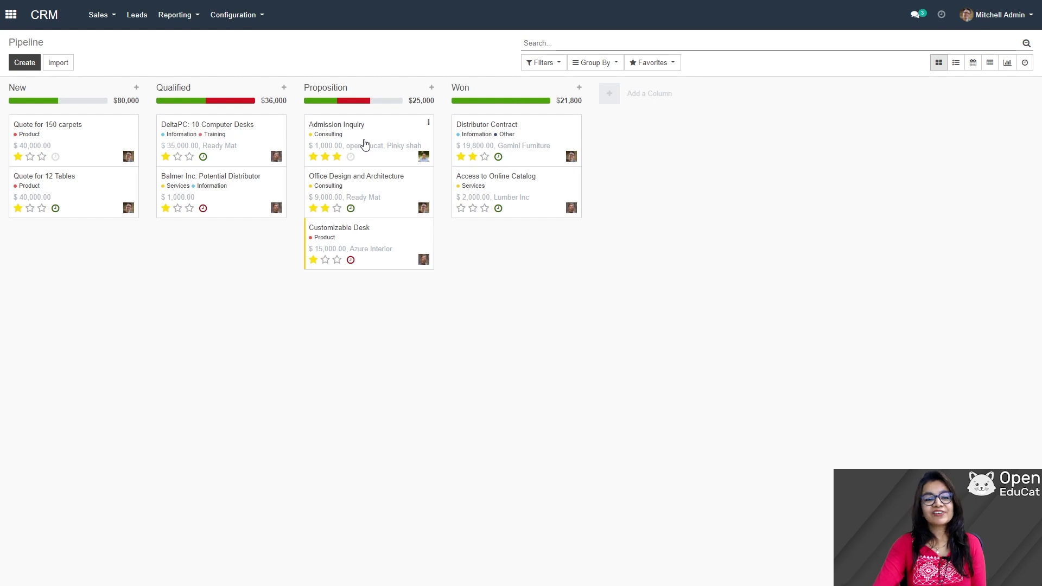
click(365, 145)
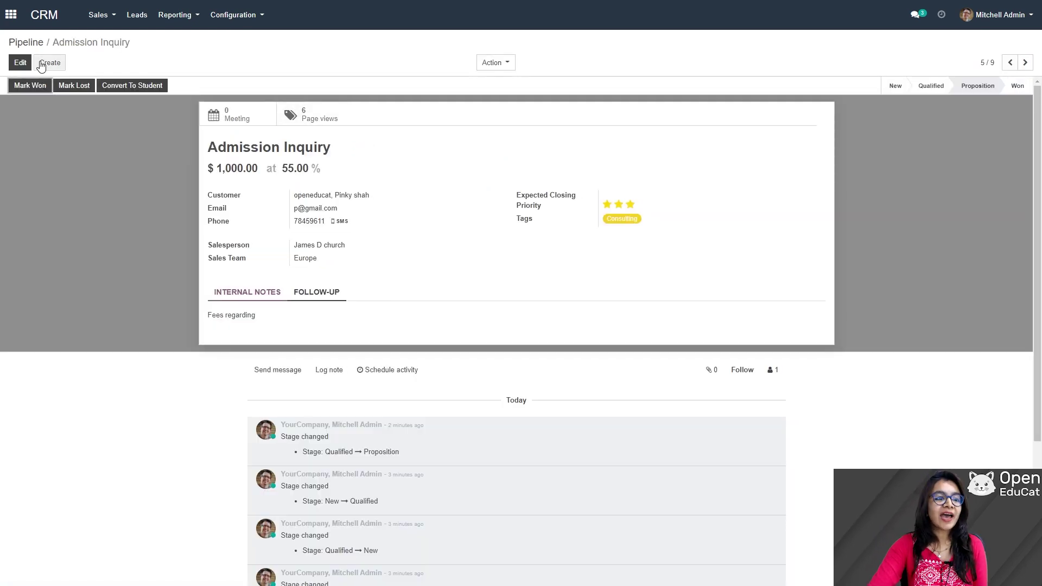
- Mark Admission Inquiry as Won, raising its probability to 100%
click(21, 64)
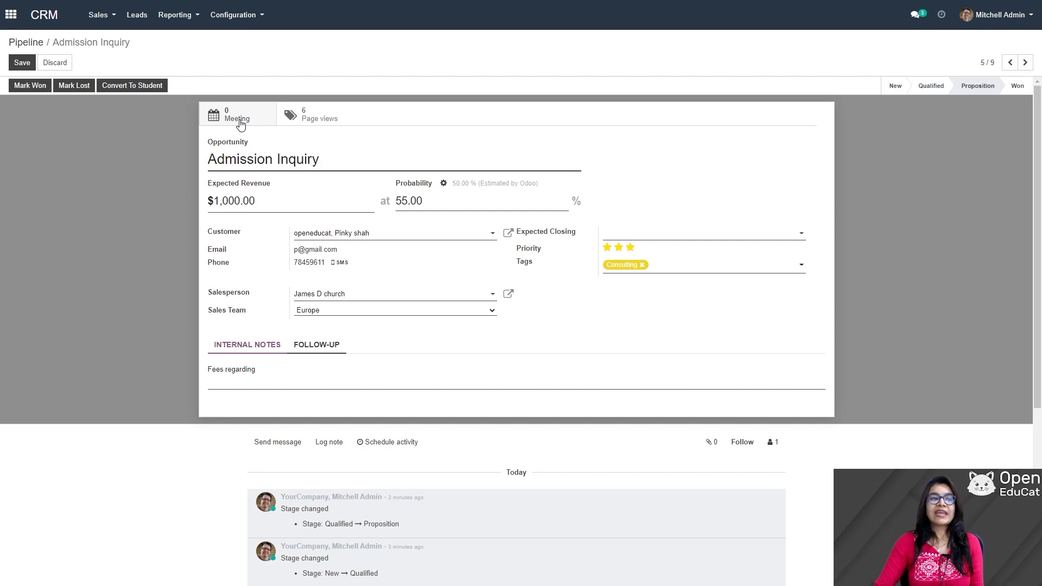
click(31, 86)
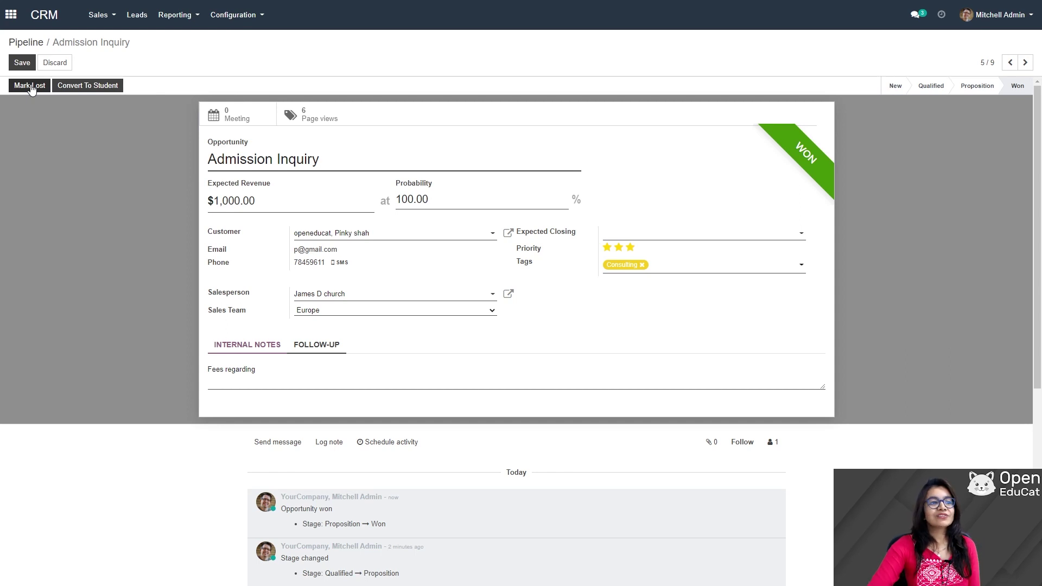
- Mark Admission Inquiry lost with reason 'High admission fees', then restore it
click(29, 86)
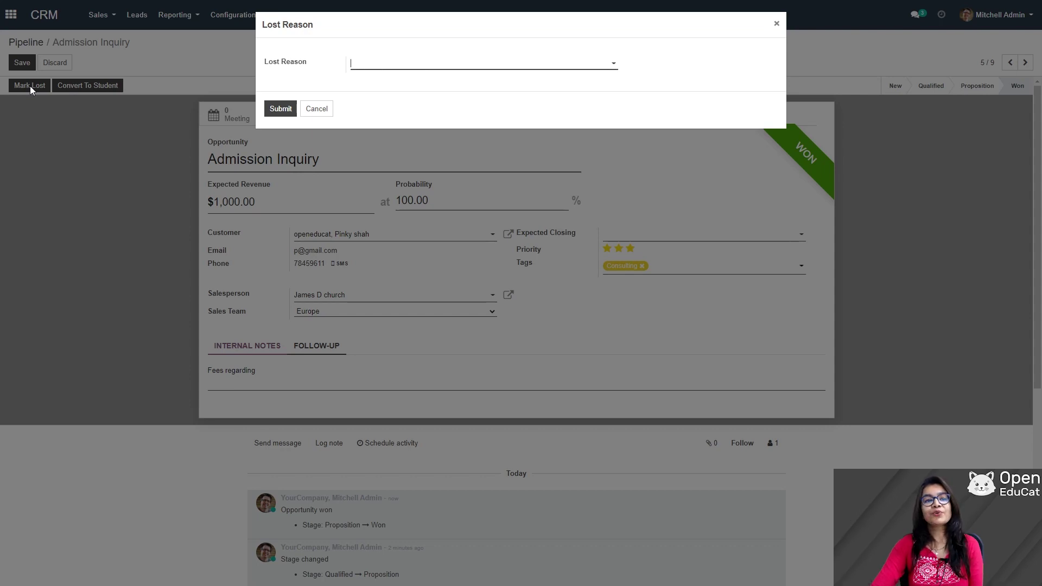
click(613, 66)
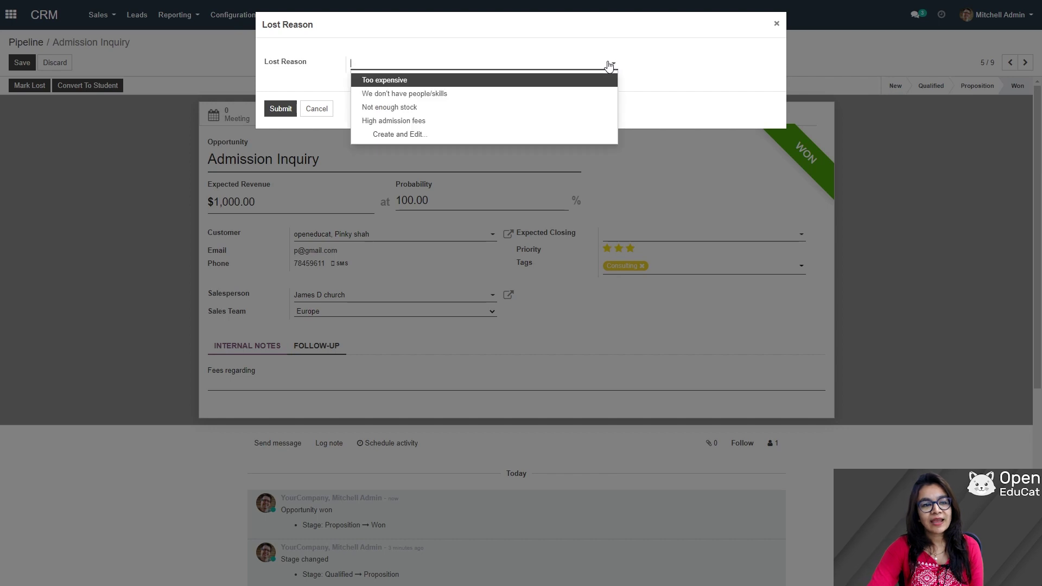
click(424, 122)
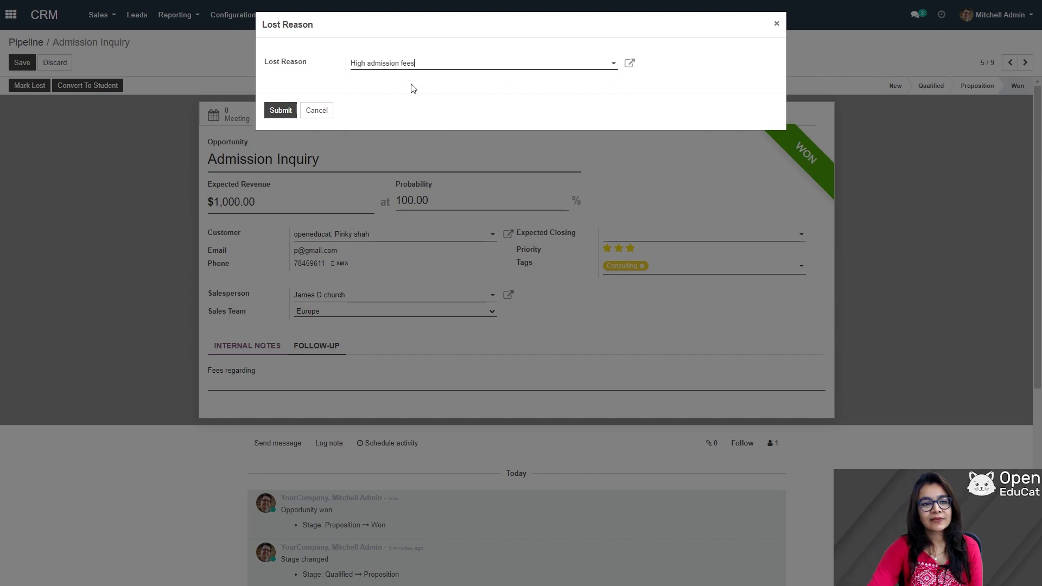
click(279, 111)
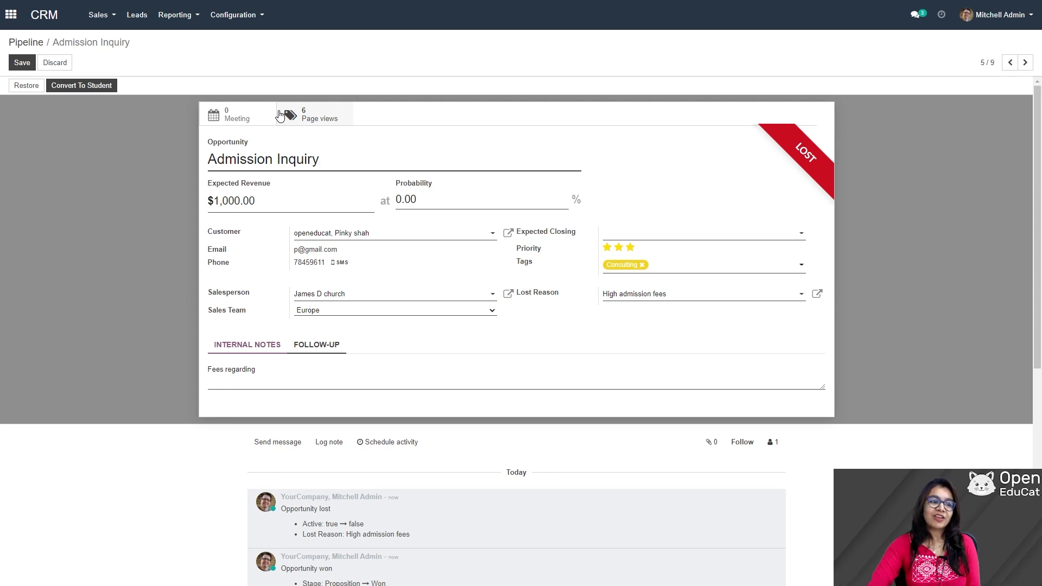
click(26, 87)
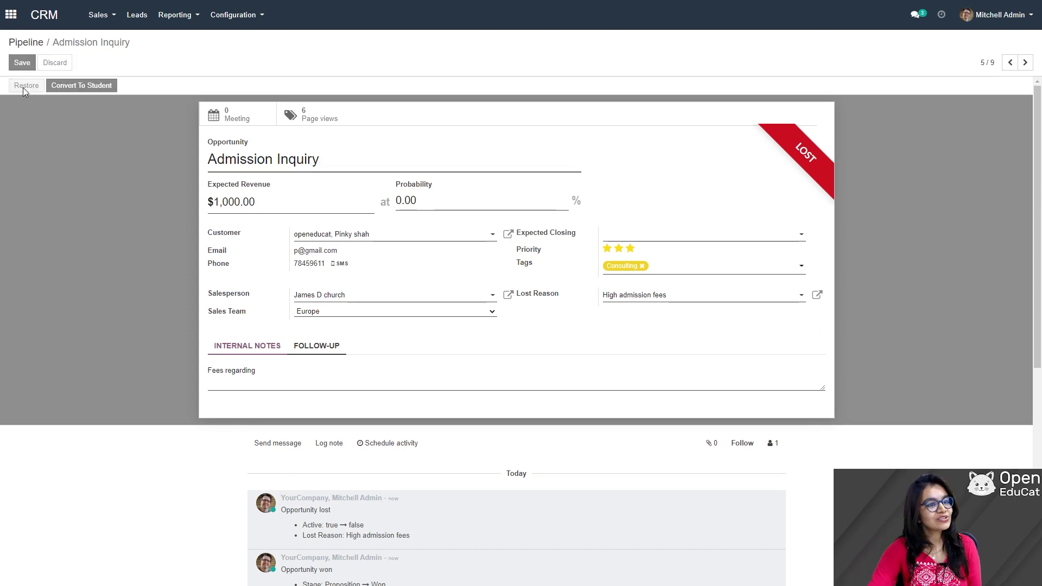